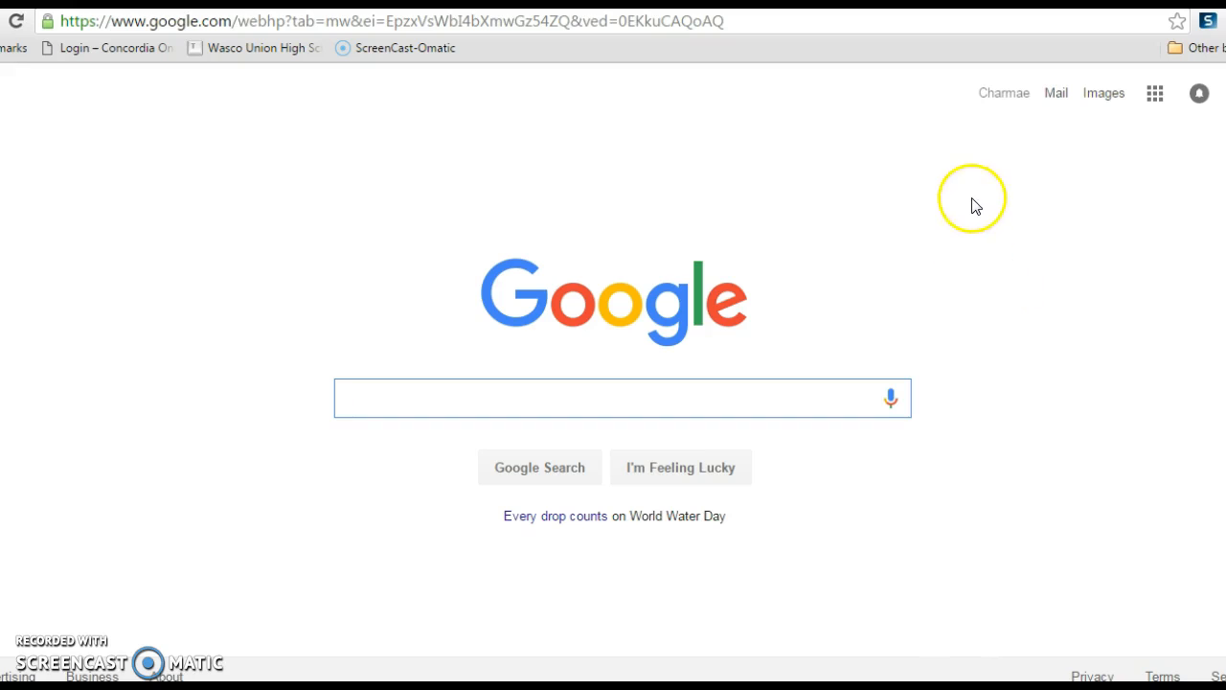
Open Google Calendar from the Google home page and turn on the Period 1: Digital Lit. calendar.
click(1152, 94)
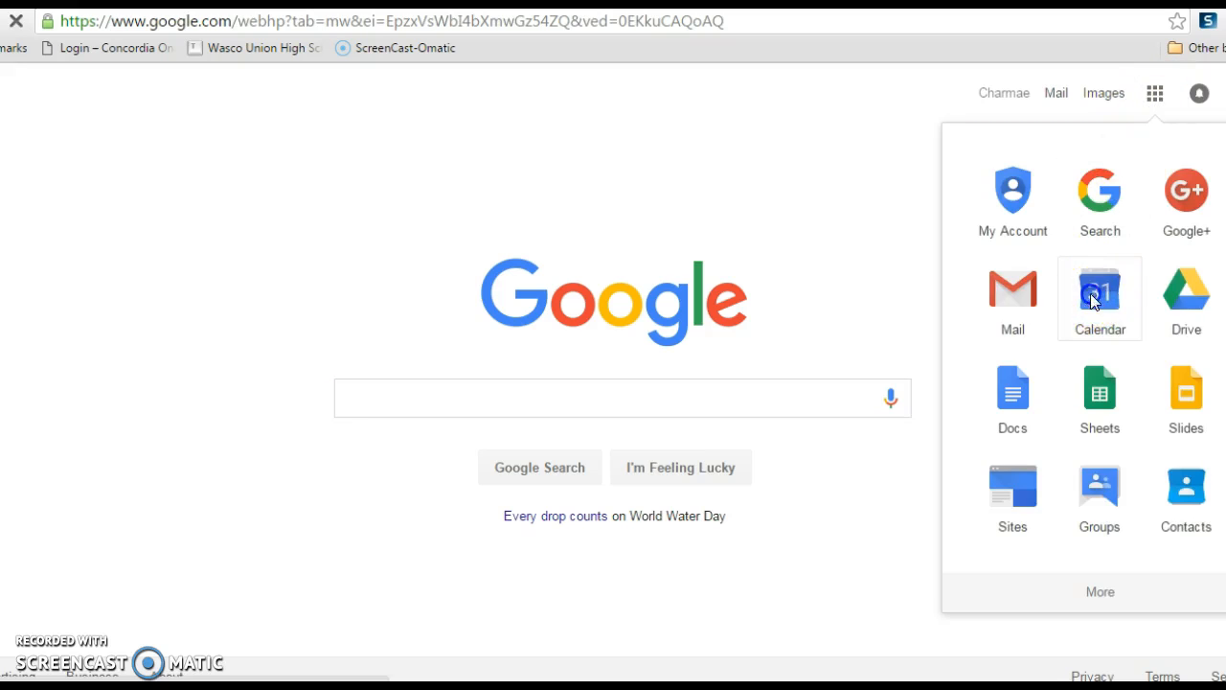
click(1098, 296)
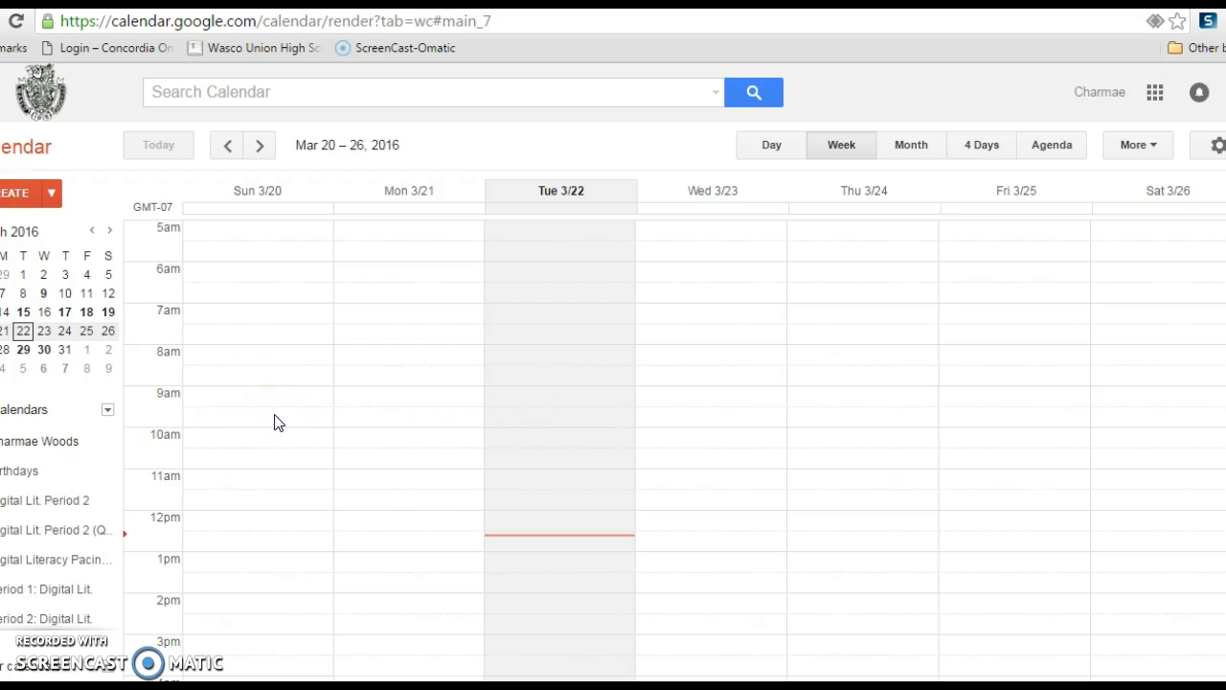
click(43, 592)
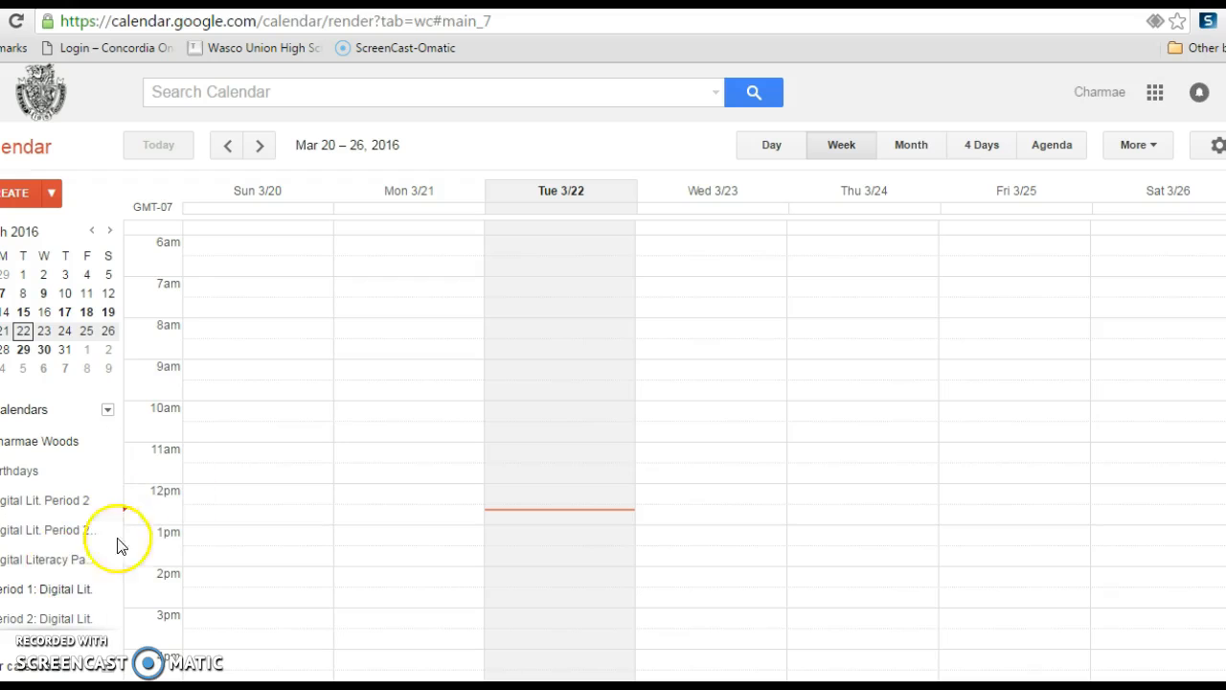
Look back through earlier weeks to Feb 28 – Mar 5, 2016, and return to the week of Mar 6 – 12.
click(227, 145)
click(226, 146)
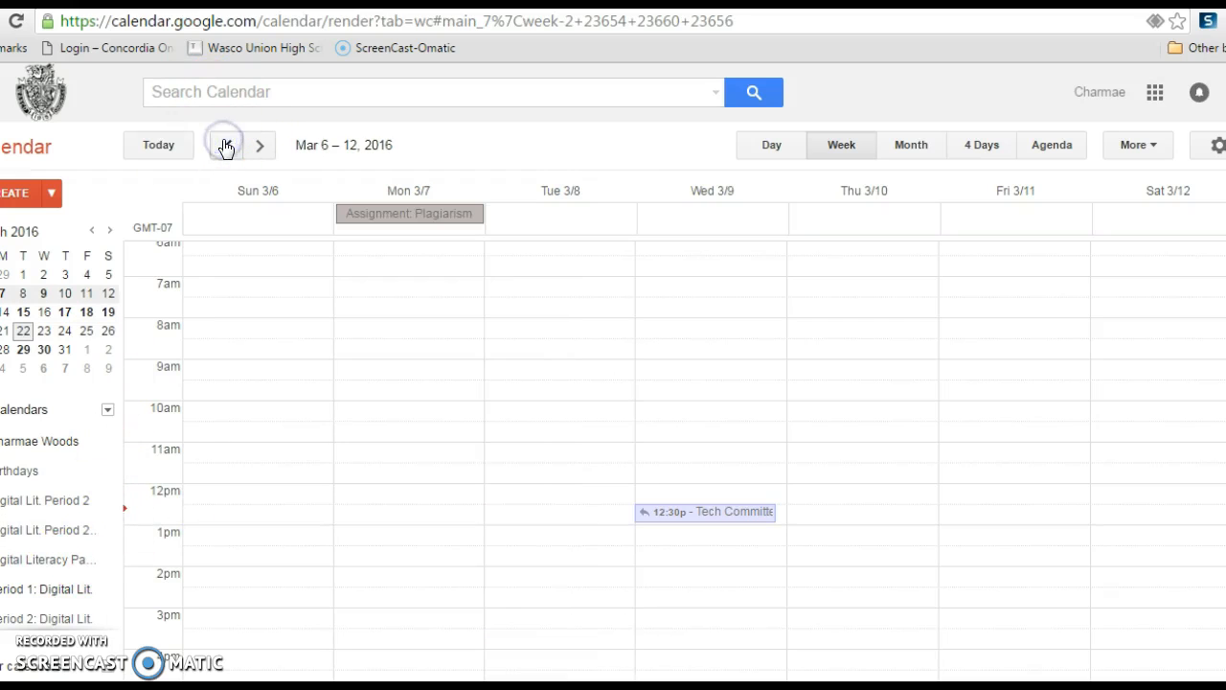
click(223, 145)
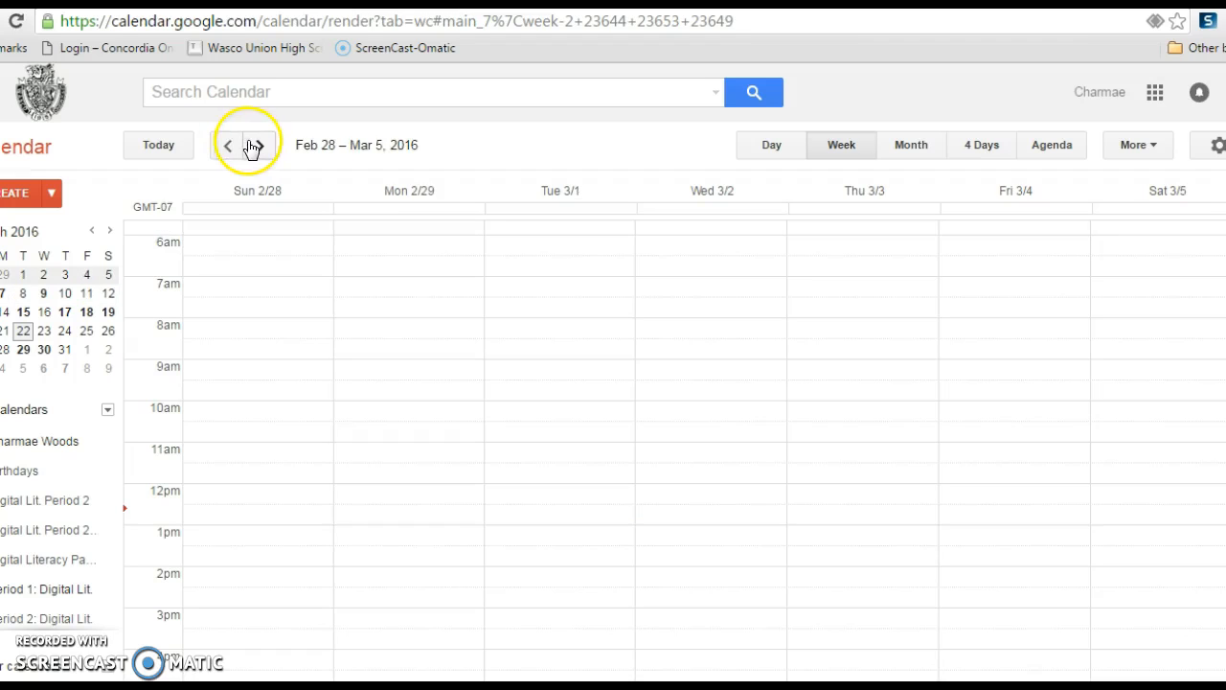
click(255, 145)
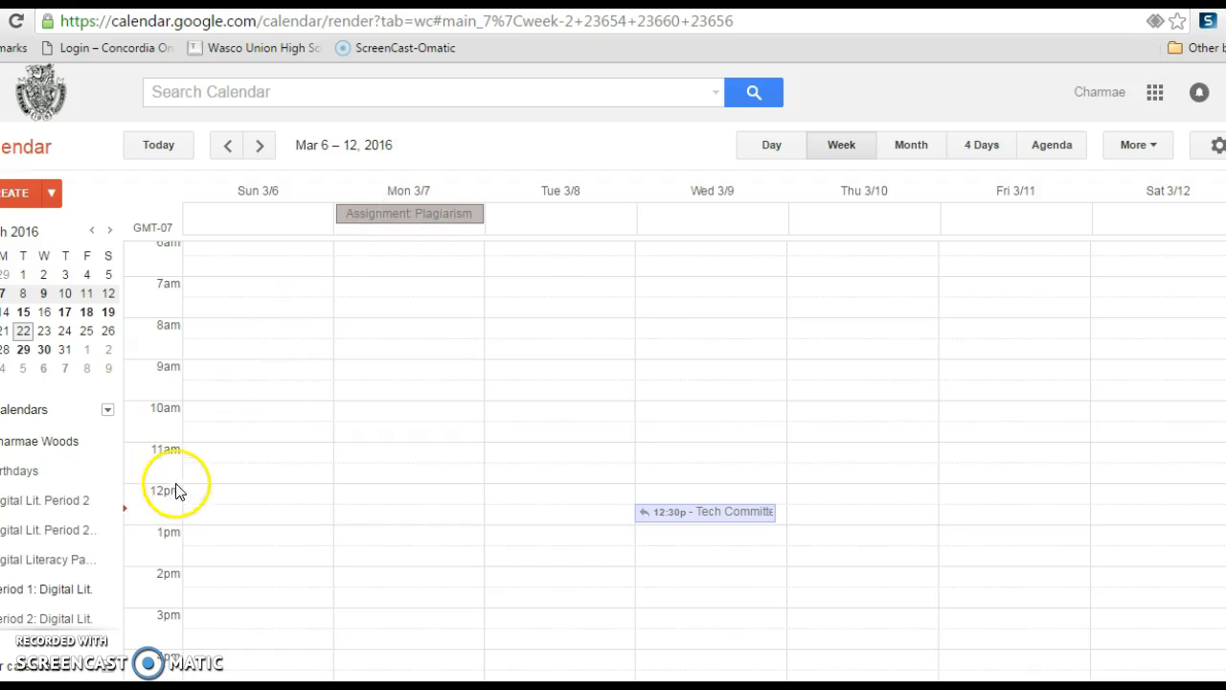
scroll(676, 458, up, 5)
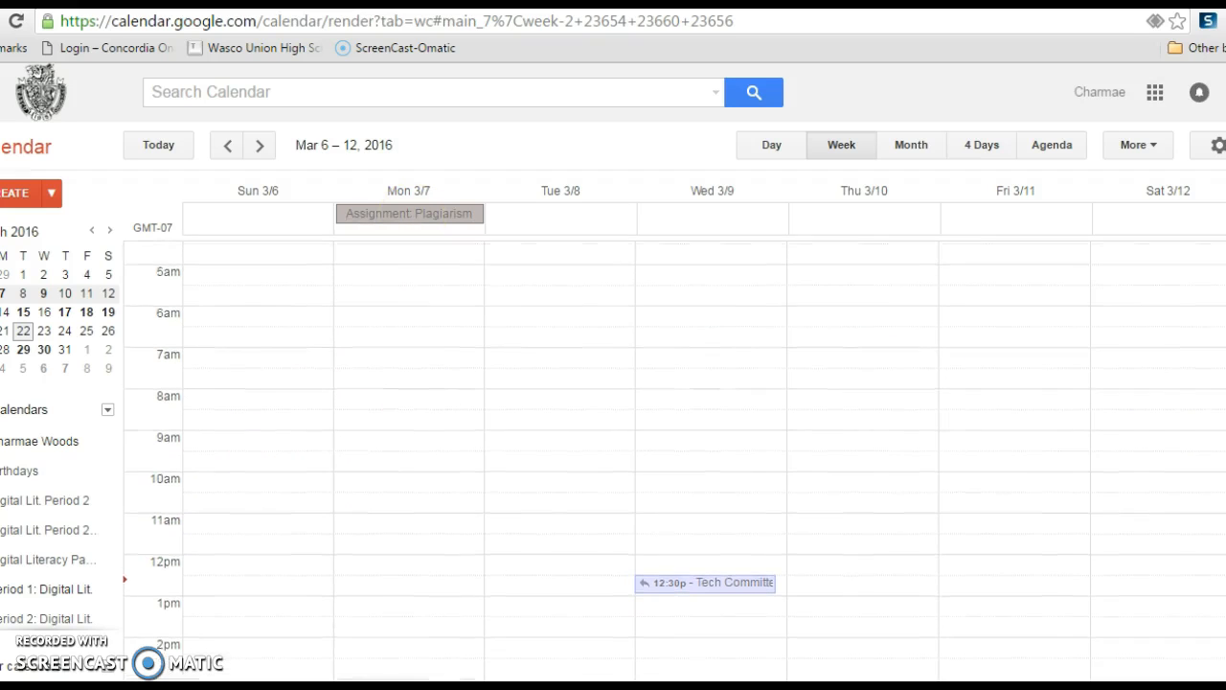
View Tuesday, March 8, 2016 in day view and bring the remaining entries of the calendar list into view.
click(776, 144)
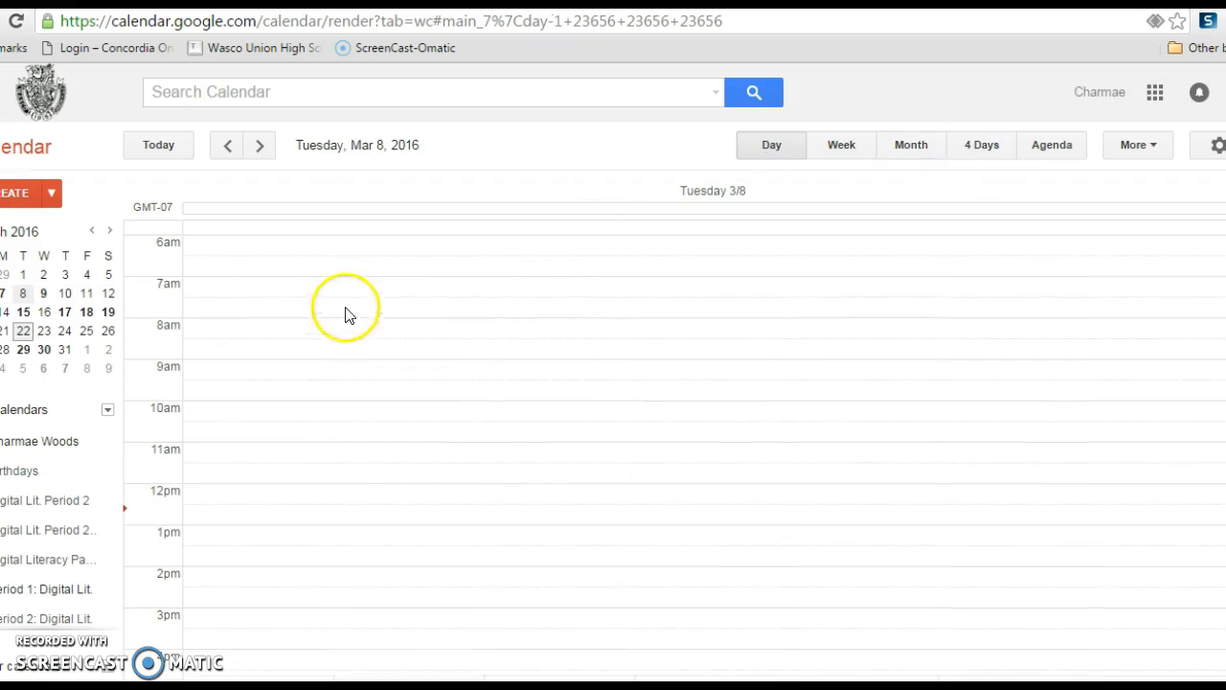
scroll(1205, 539, down, 5)
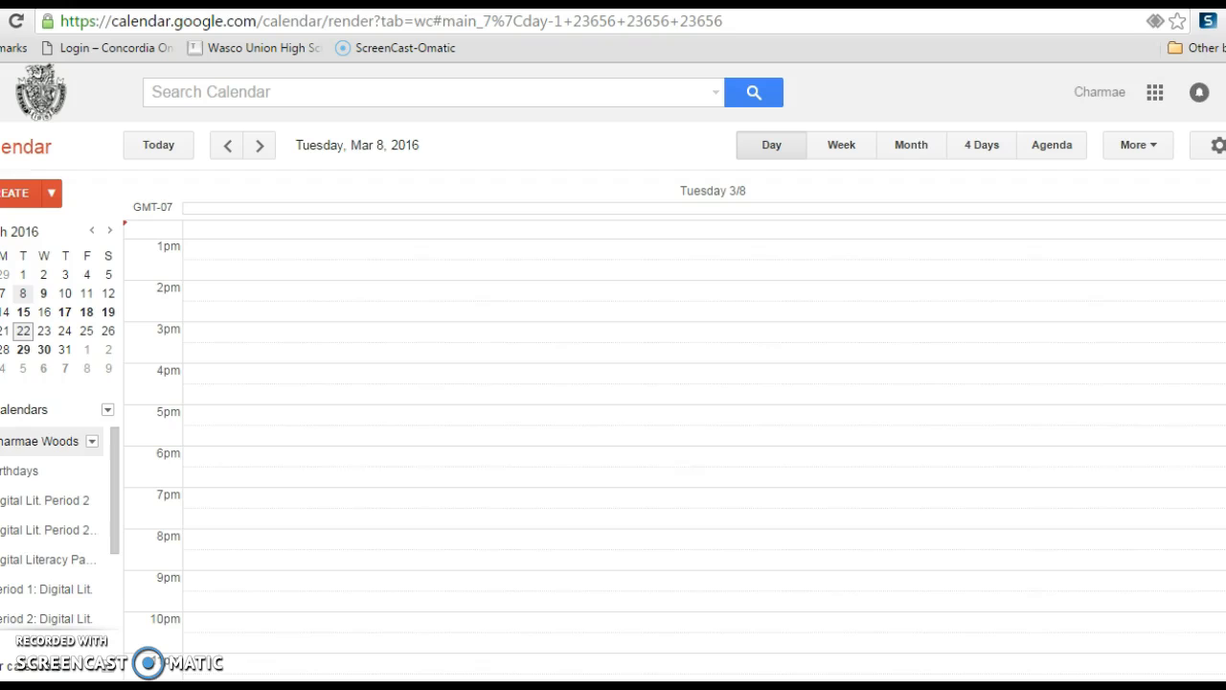
drag(115, 473, 84, 604)
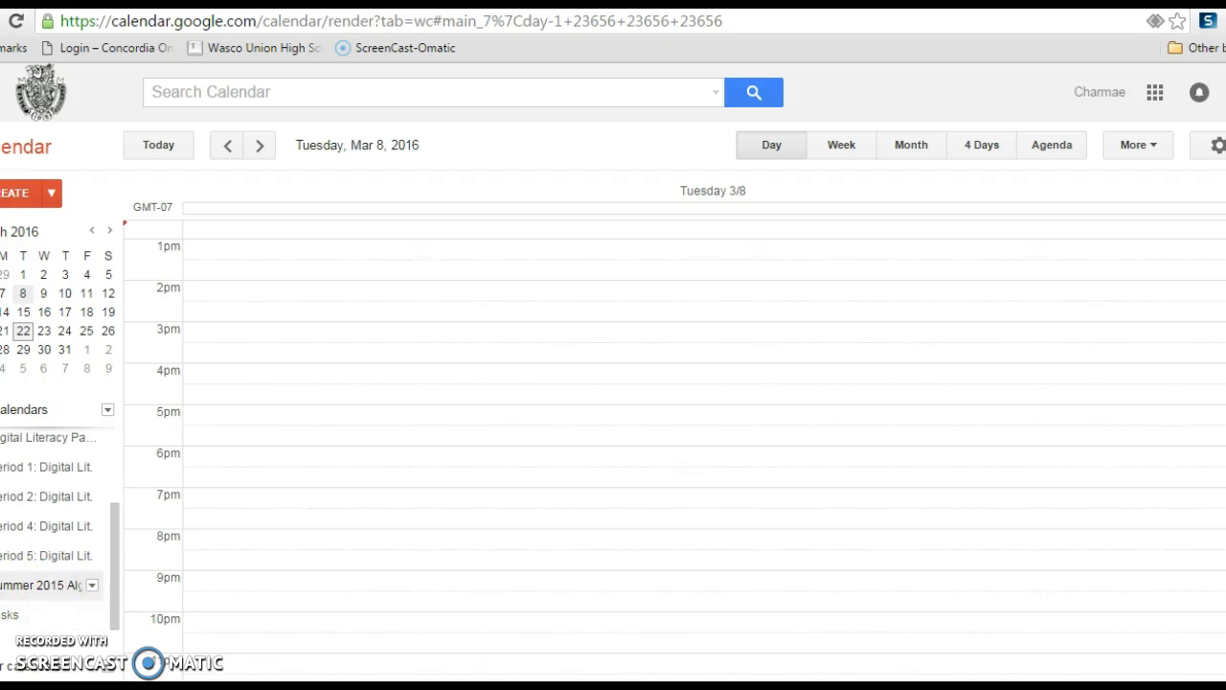
Go back day by day from March 8, 2016 into December 2015.
click(226, 148)
click(226, 149)
click(226, 149)
click(226, 149)
click(226, 148)
click(226, 149)
click(226, 149)
click(226, 148)
click(226, 149)
click(226, 149)
click(226, 149)
triple_click(226, 149)
click(226, 148)
click(226, 149)
triple_click(224, 149)
double_click(224, 149)
click(225, 149)
triple_click(224, 149)
click(224, 149)
double_click(224, 150)
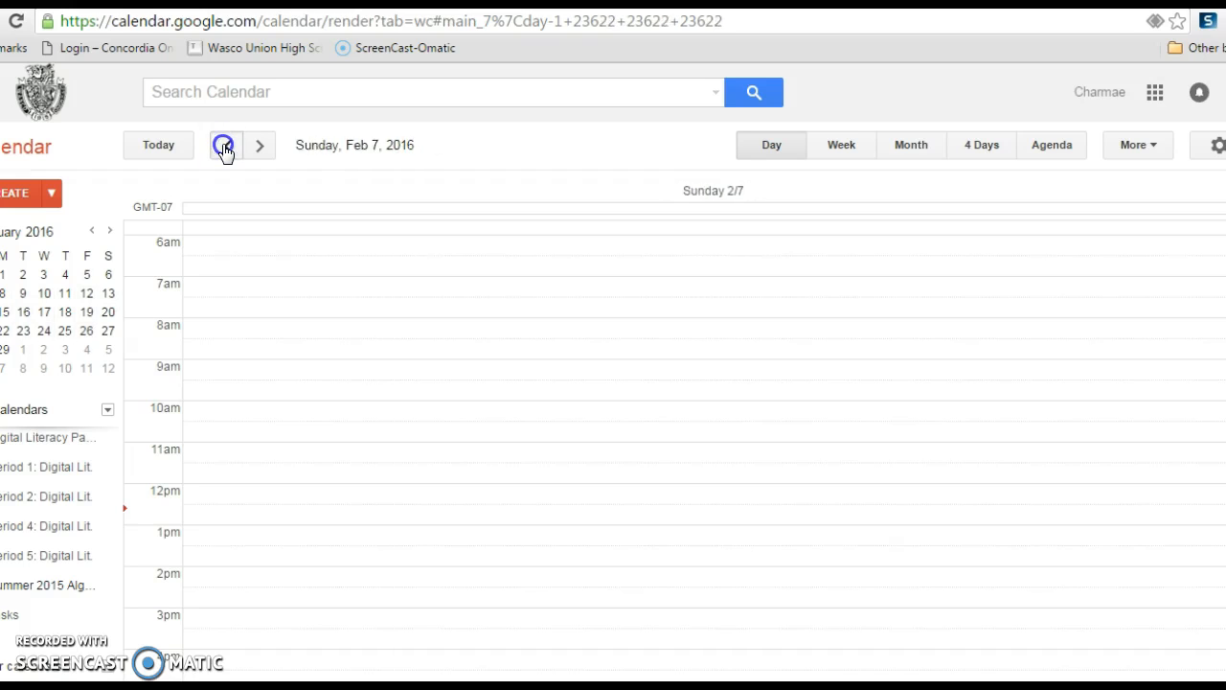
triple_click(225, 149)
double_click(224, 149)
double_click(224, 150)
double_click(224, 150)
double_click(224, 150)
double_click(224, 149)
click(224, 149)
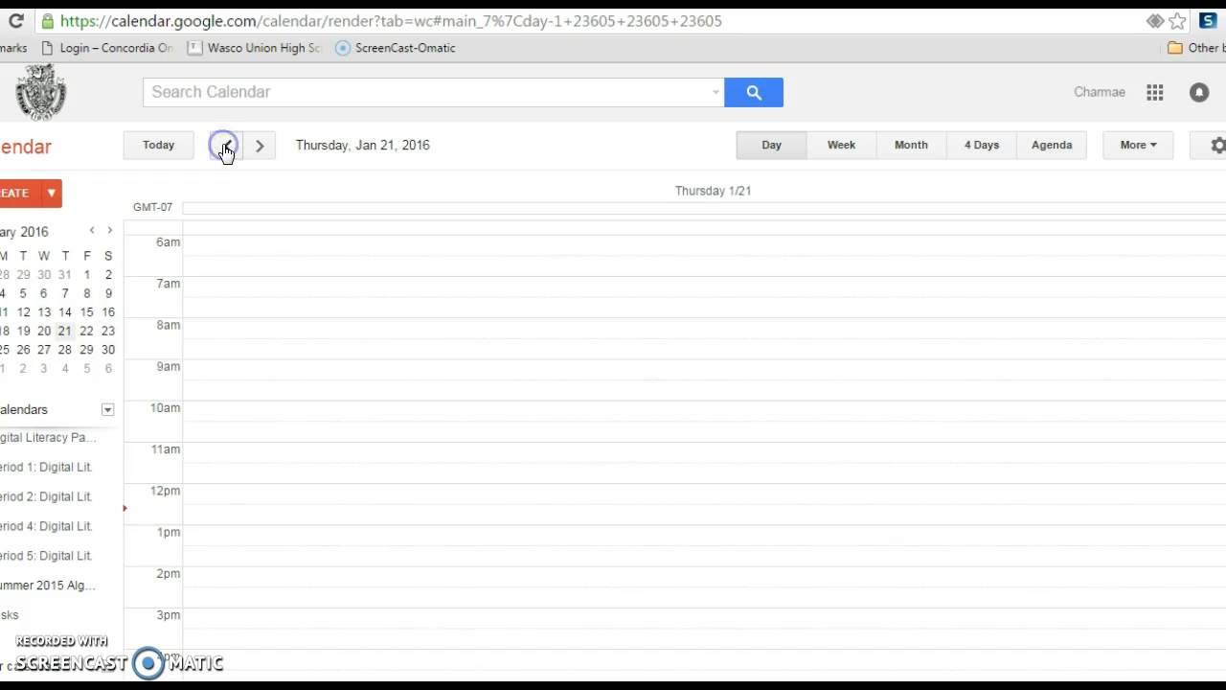
double_click(224, 149)
double_click(224, 150)
double_click(224, 150)
triple_click(224, 149)
double_click(224, 150)
triple_click(224, 150)
double_click(224, 149)
click(224, 149)
double_click(225, 149)
click(224, 150)
click(224, 150)
Switch the calendar to month view and go back to June 2015.
click(927, 151)
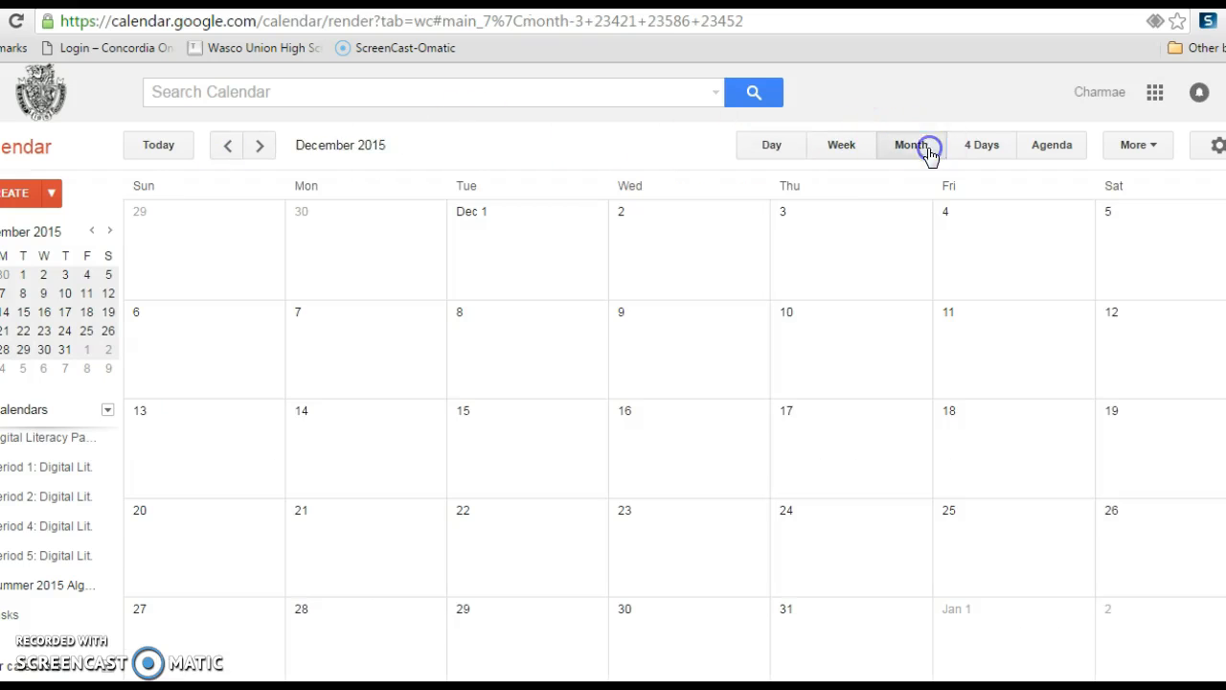
click(229, 148)
double_click(230, 148)
click(238, 150)
click(229, 146)
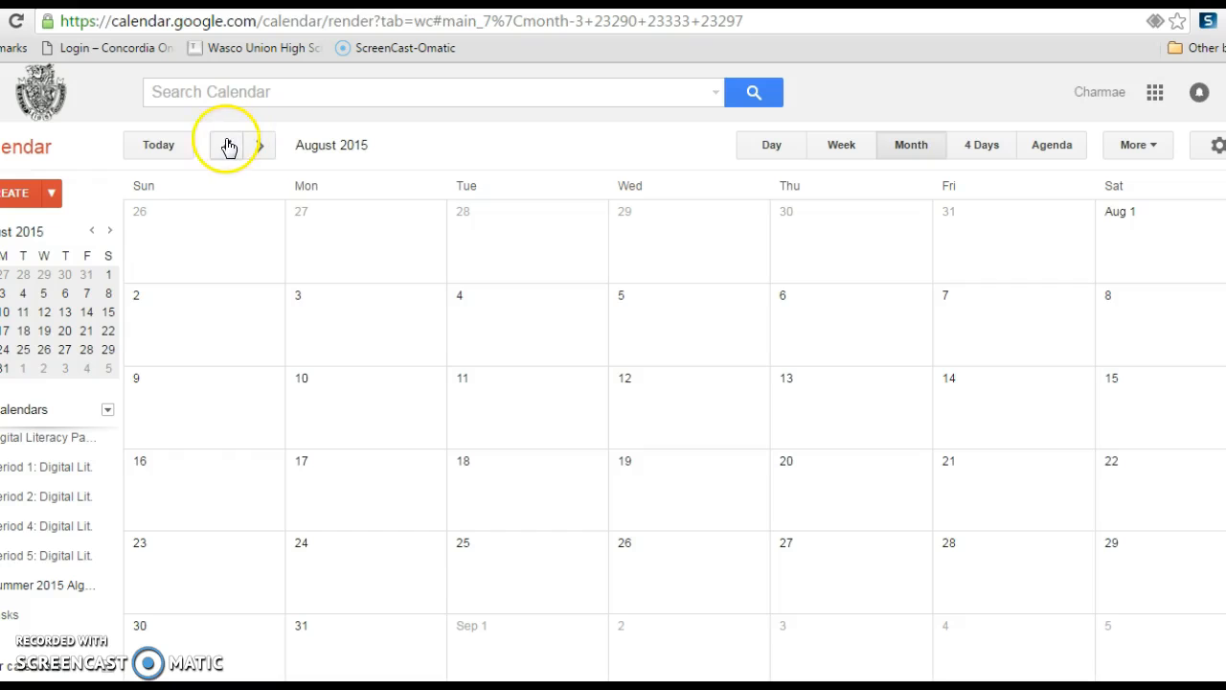
click(227, 145)
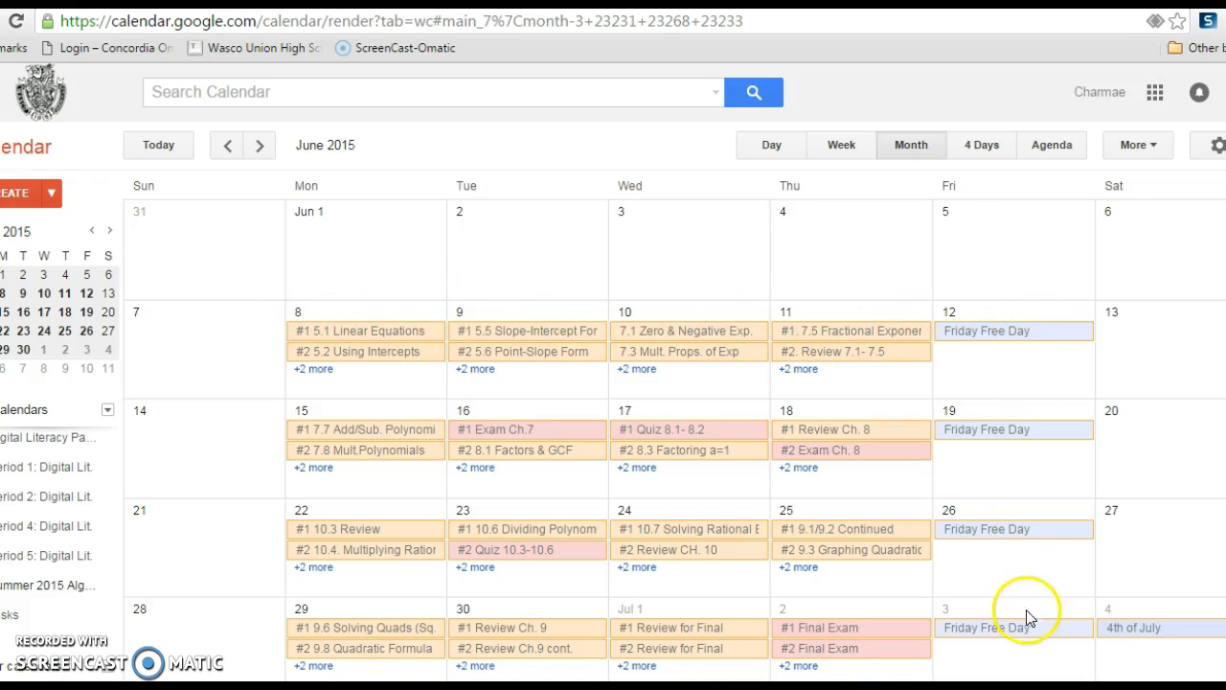
Examine the full event lists for Monday, June 8 and Wednesday, July 1, 2015.
click(314, 371)
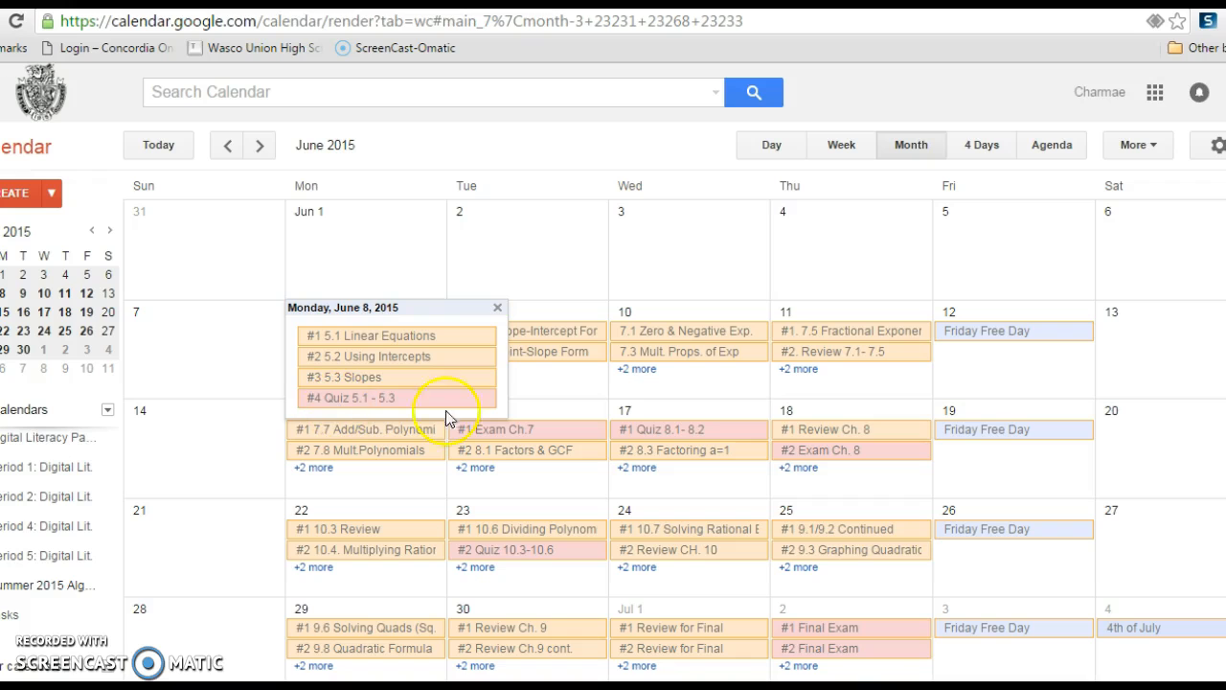
click(221, 359)
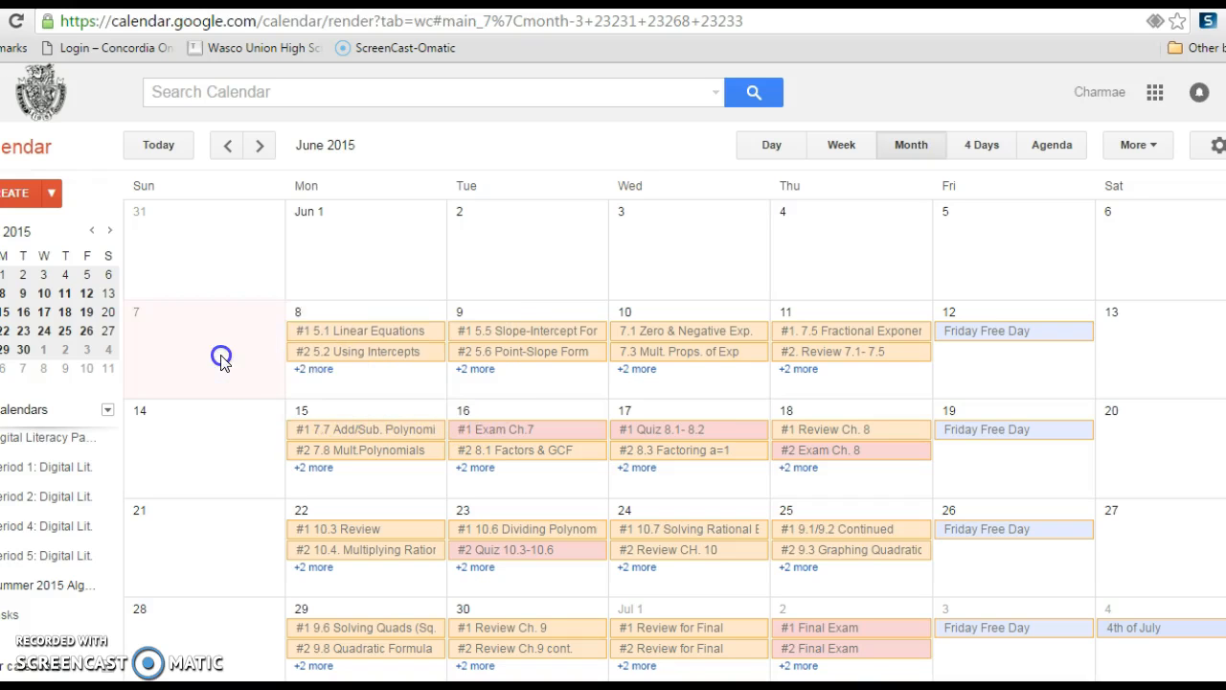
click(346, 383)
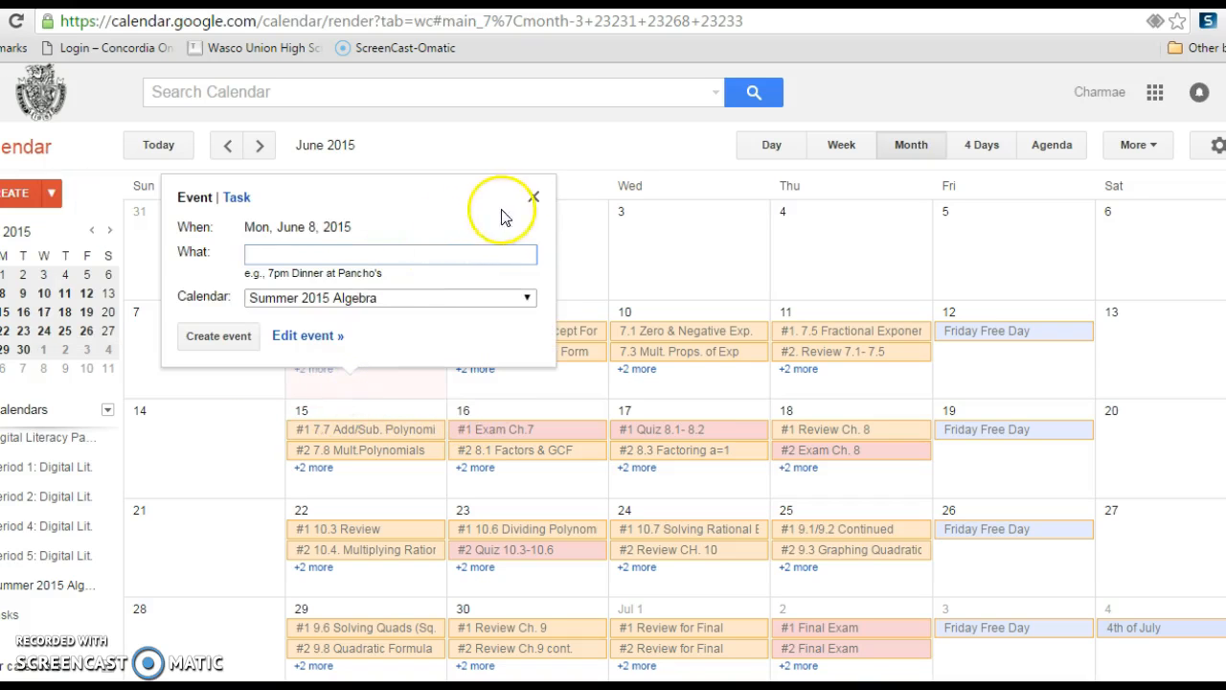
click(535, 197)
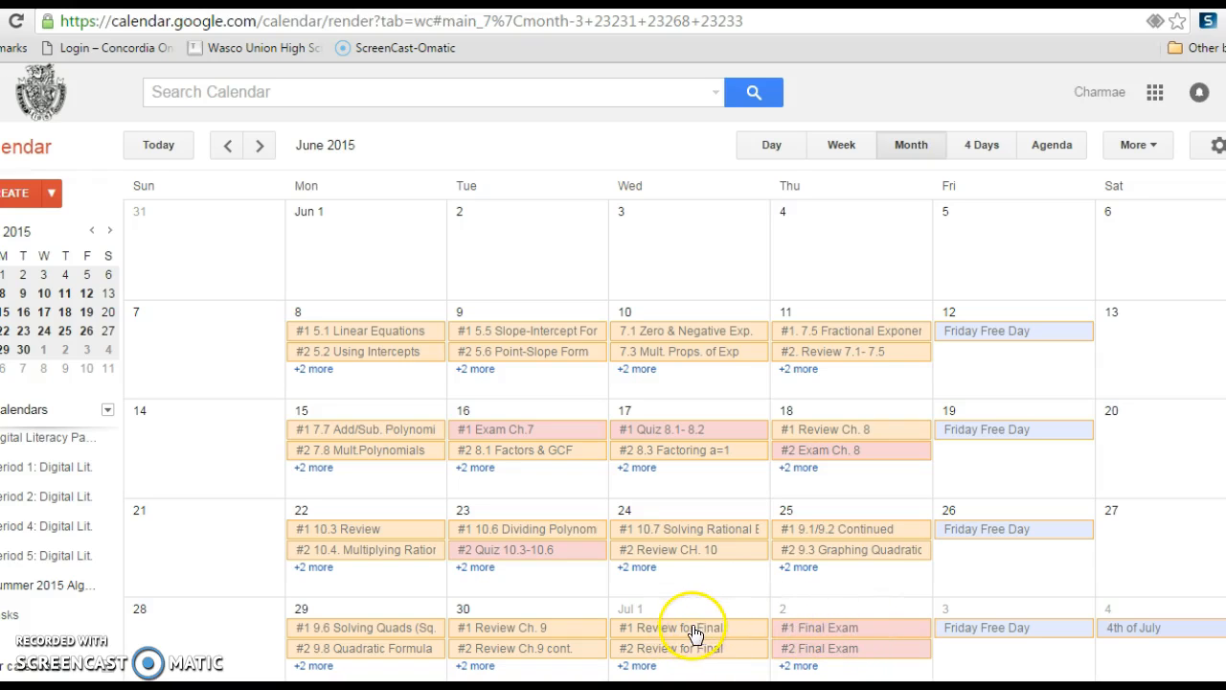
click(640, 666)
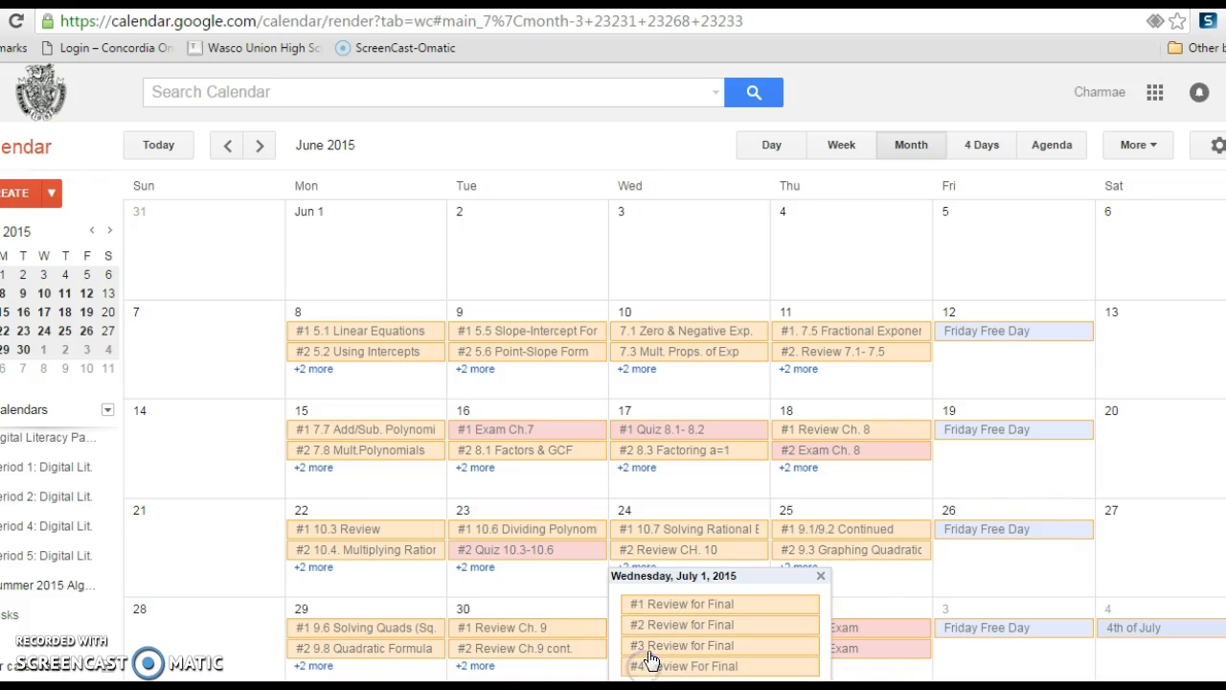
click(821, 576)
Add a Study Hour 1 event on Friday, June 12, 2015 in the Summer 2015 Algebra calendar and delete that day's Friday Free Day event.
click(967, 356)
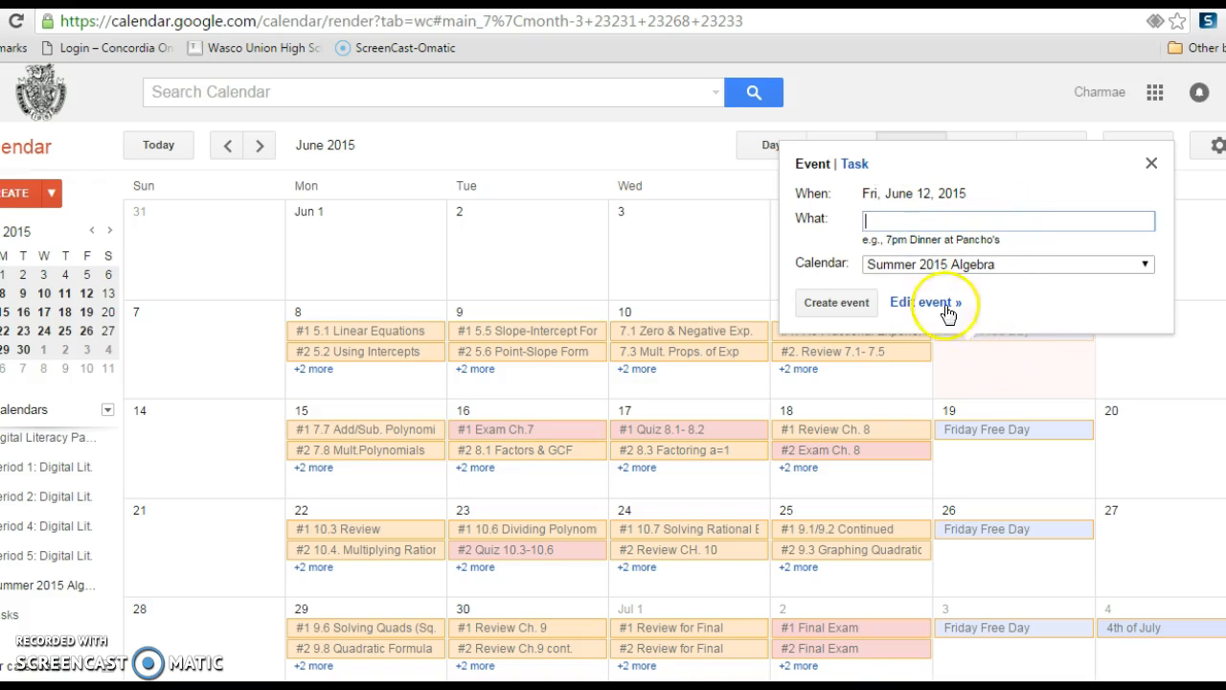
click(887, 222)
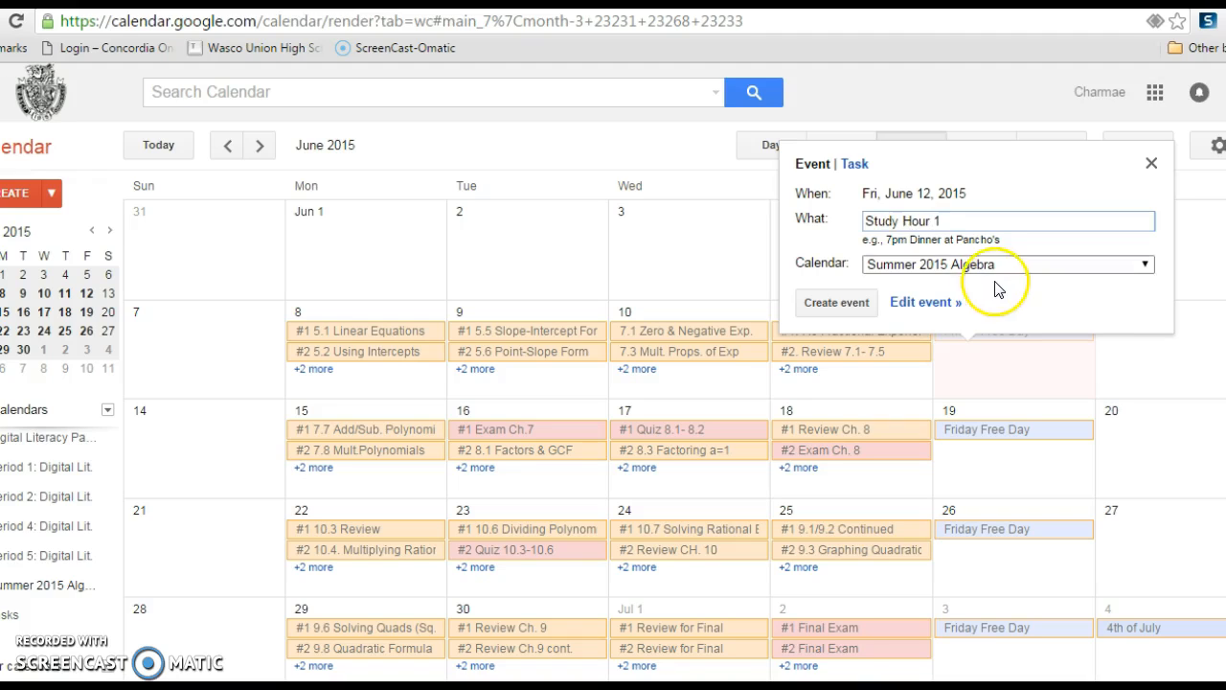
click(834, 302)
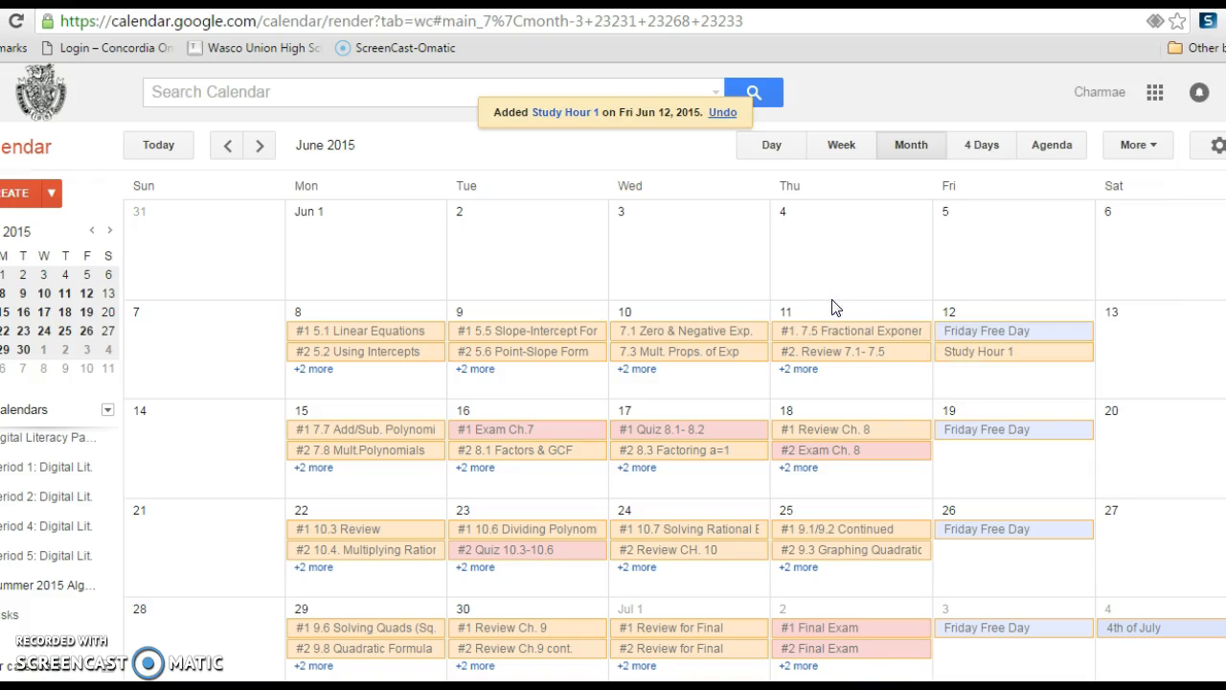
click(1049, 332)
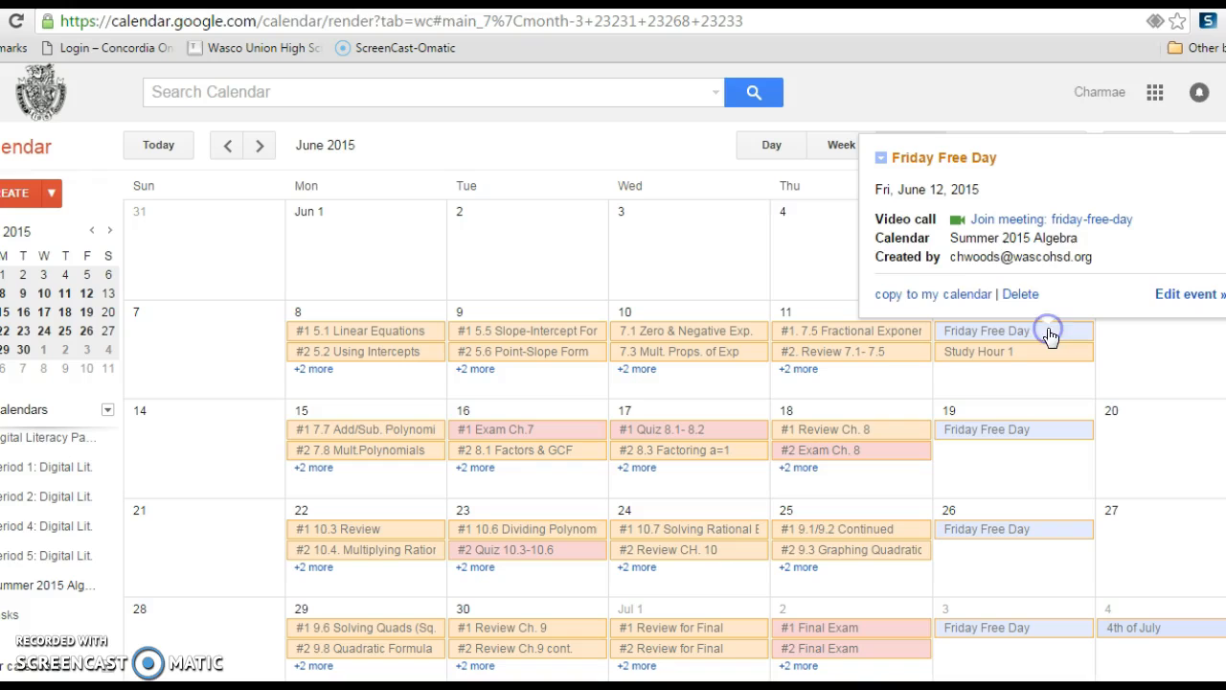
click(1021, 294)
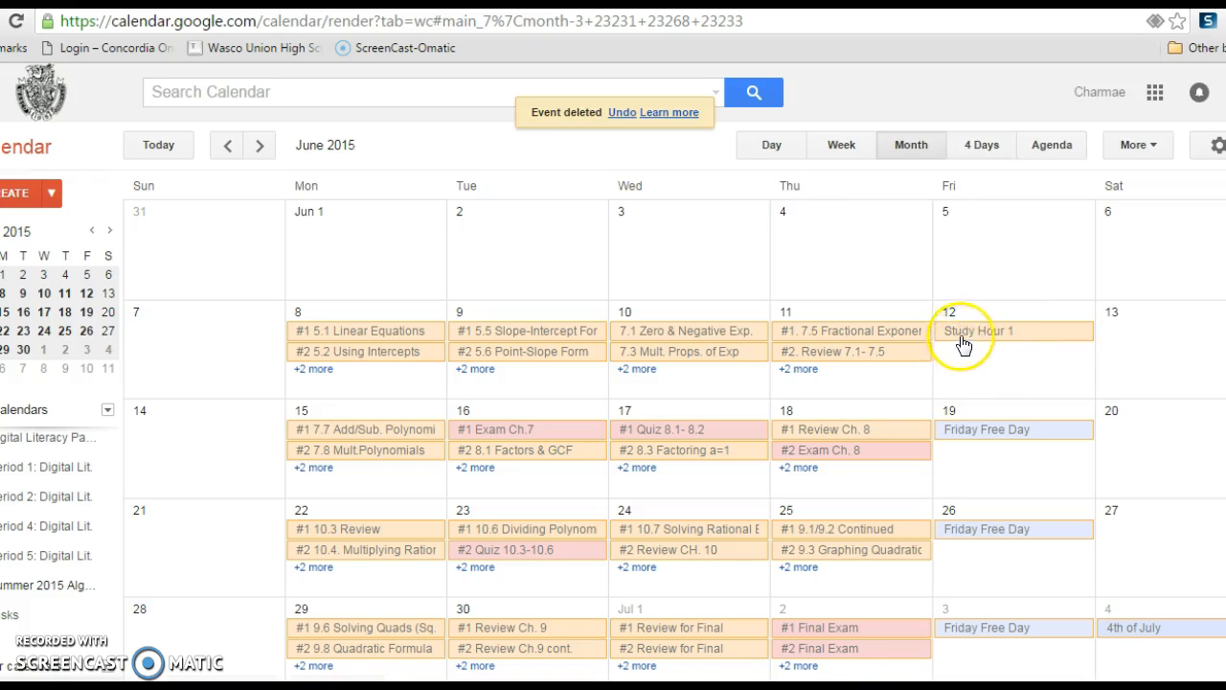
Add the events Study Hour 2 and Study Hour 3 on June 12, 2015 in the Summer 2015 Algebra calendar.
click(1049, 370)
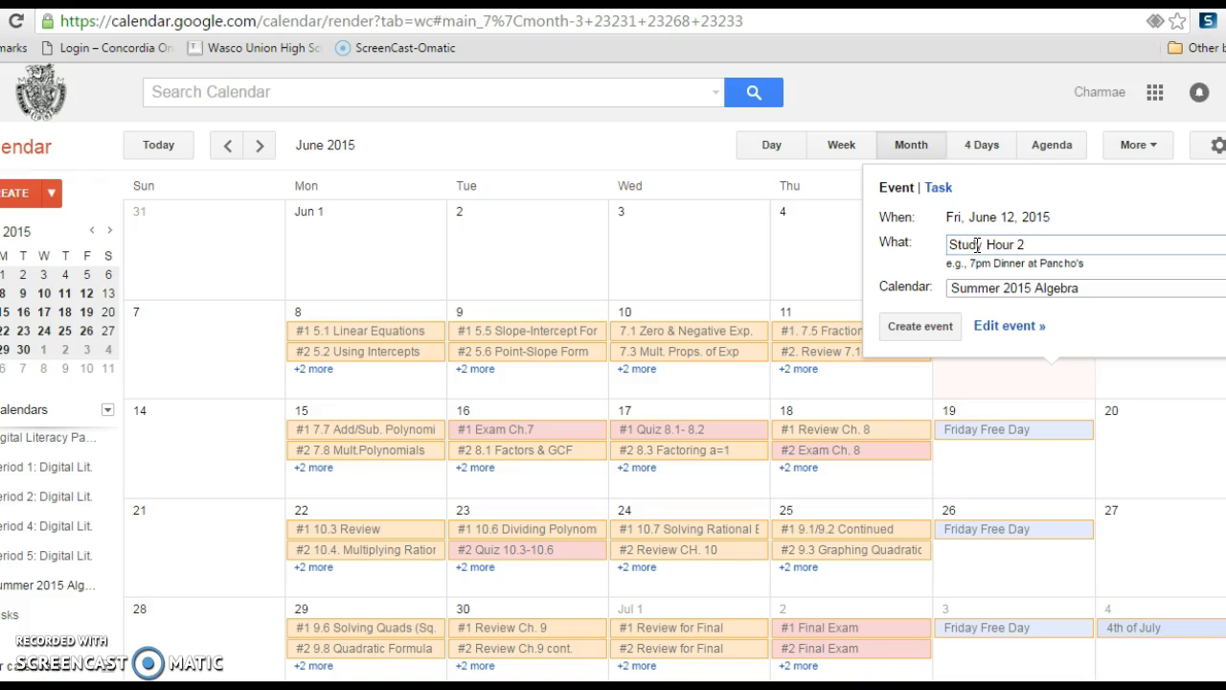
click(927, 328)
click(983, 351)
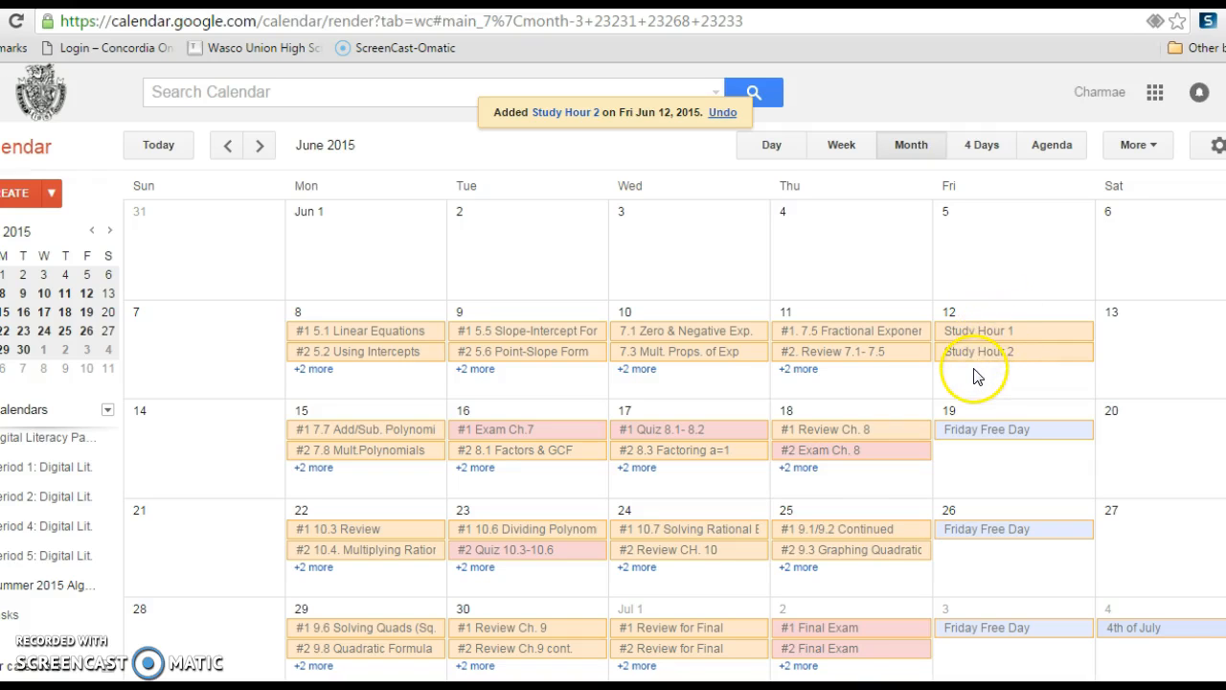
click(971, 375)
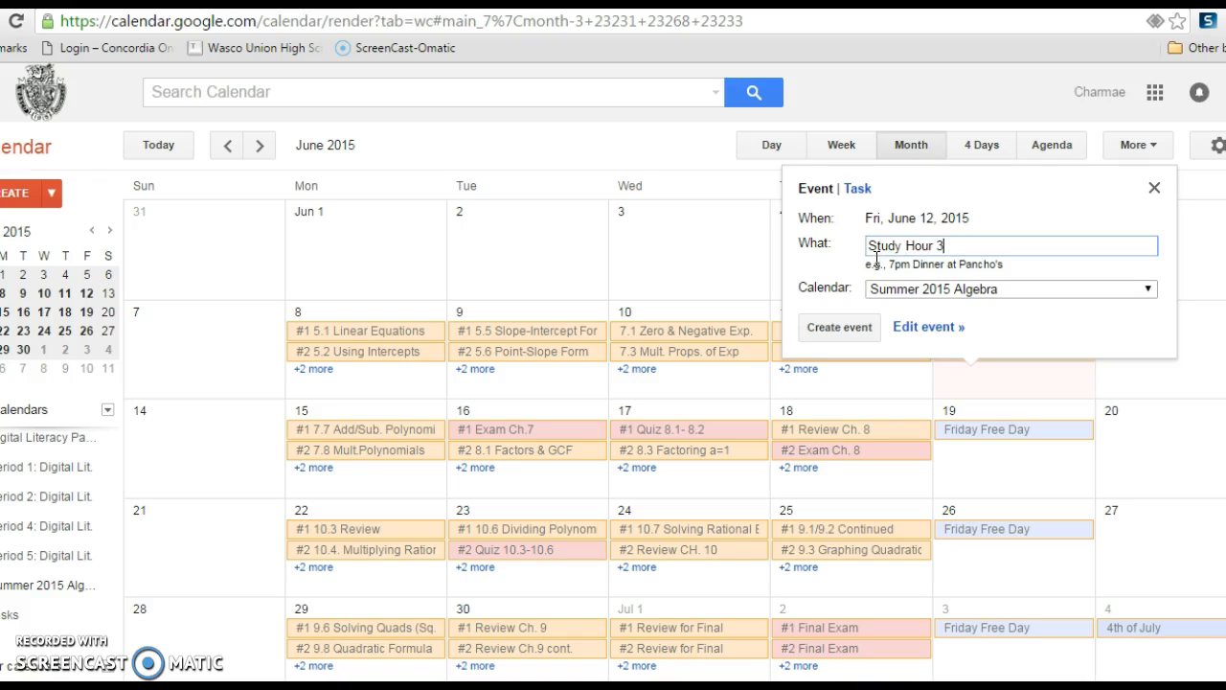
click(853, 327)
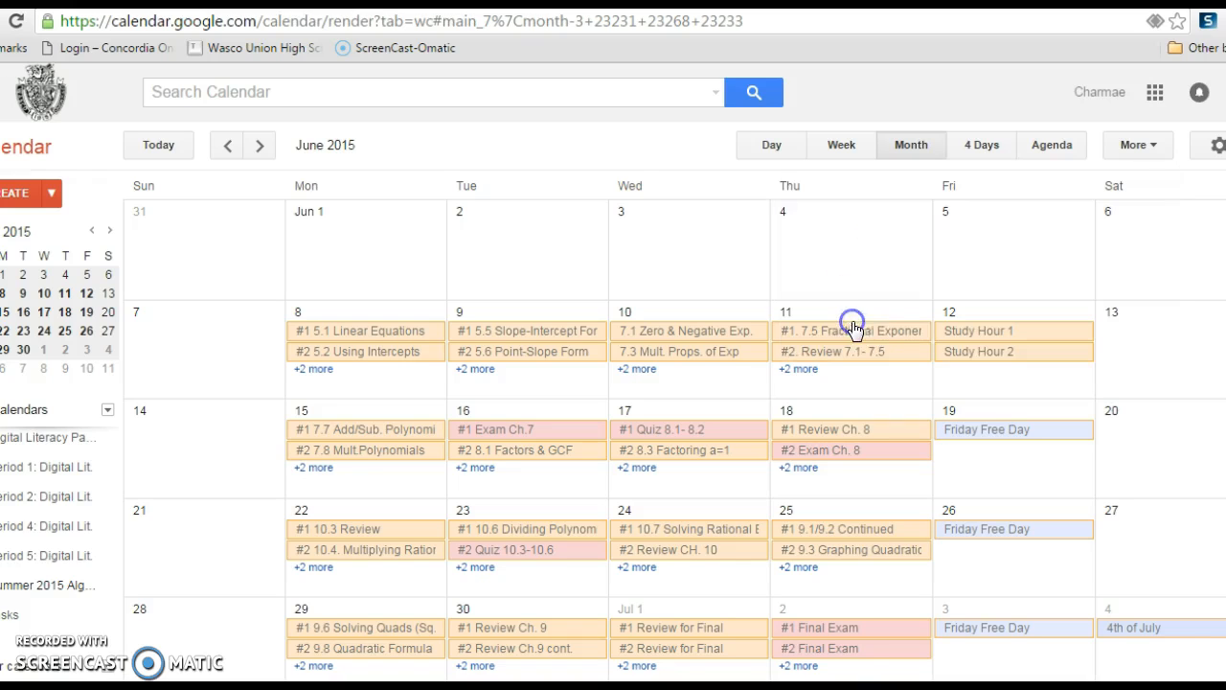
Start a new event titled Test Ch. 1 on June 12, 2015 and open its full event details for editing.
click(997, 395)
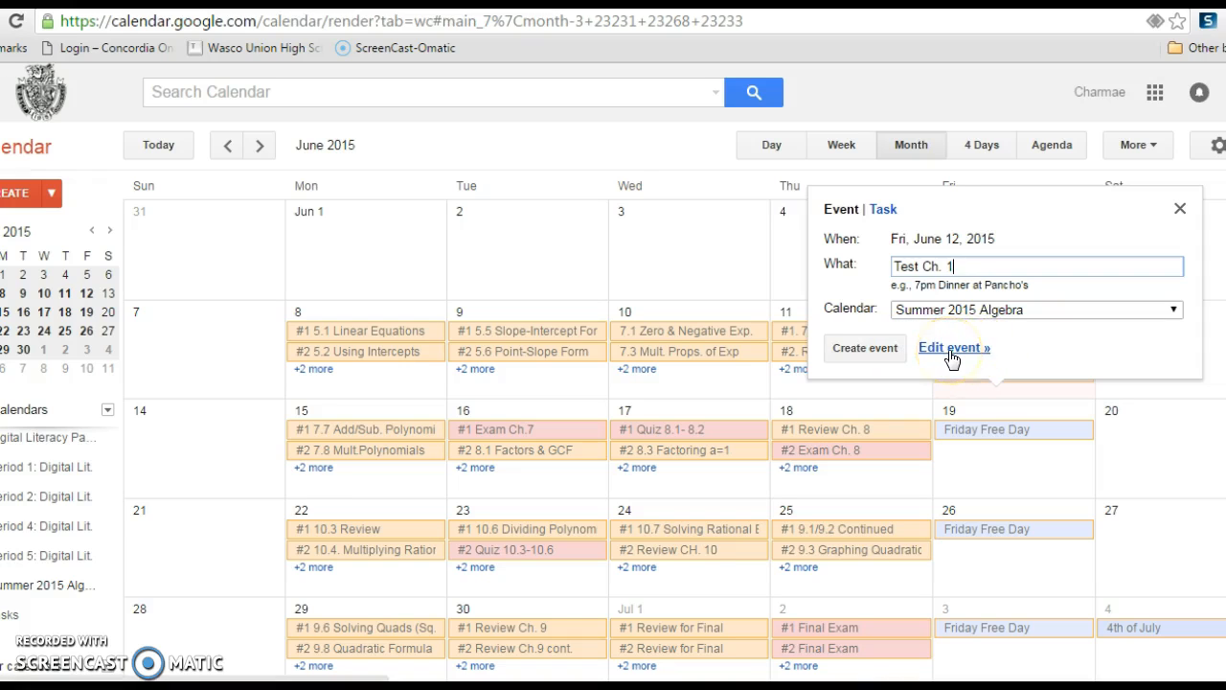
click(951, 348)
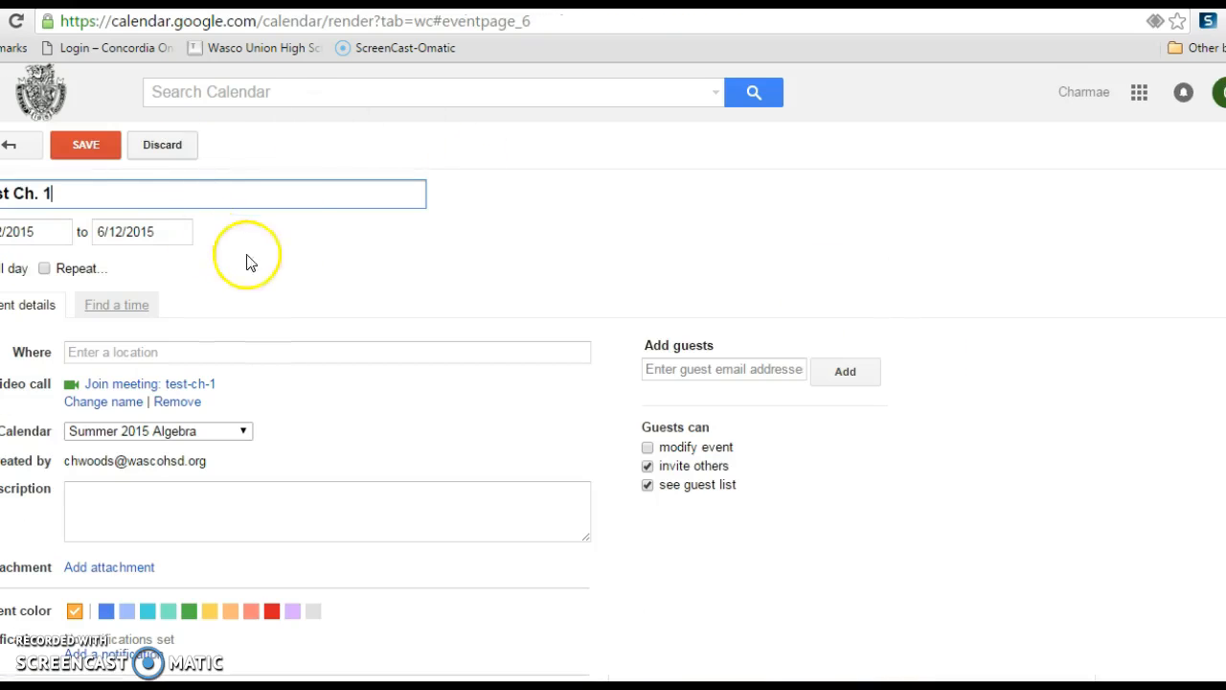
click(291, 19)
click(441, 114)
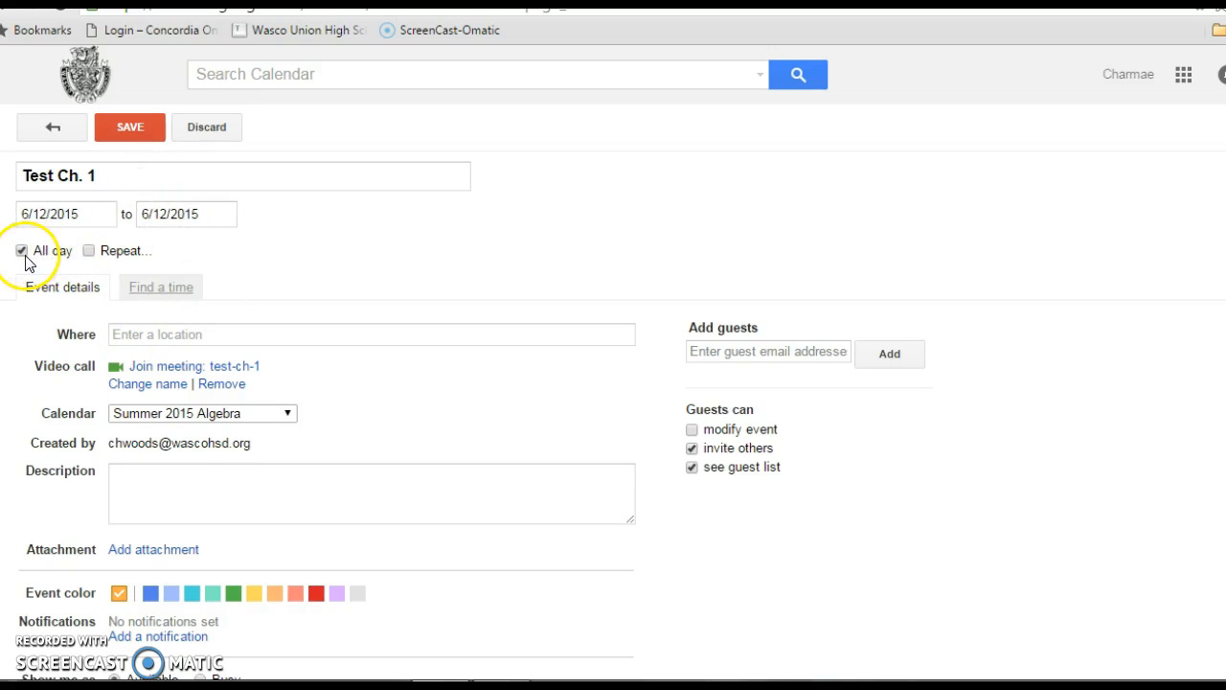
Set the location of the Test Ch. 1 event to Cafeteria.
click(130, 335)
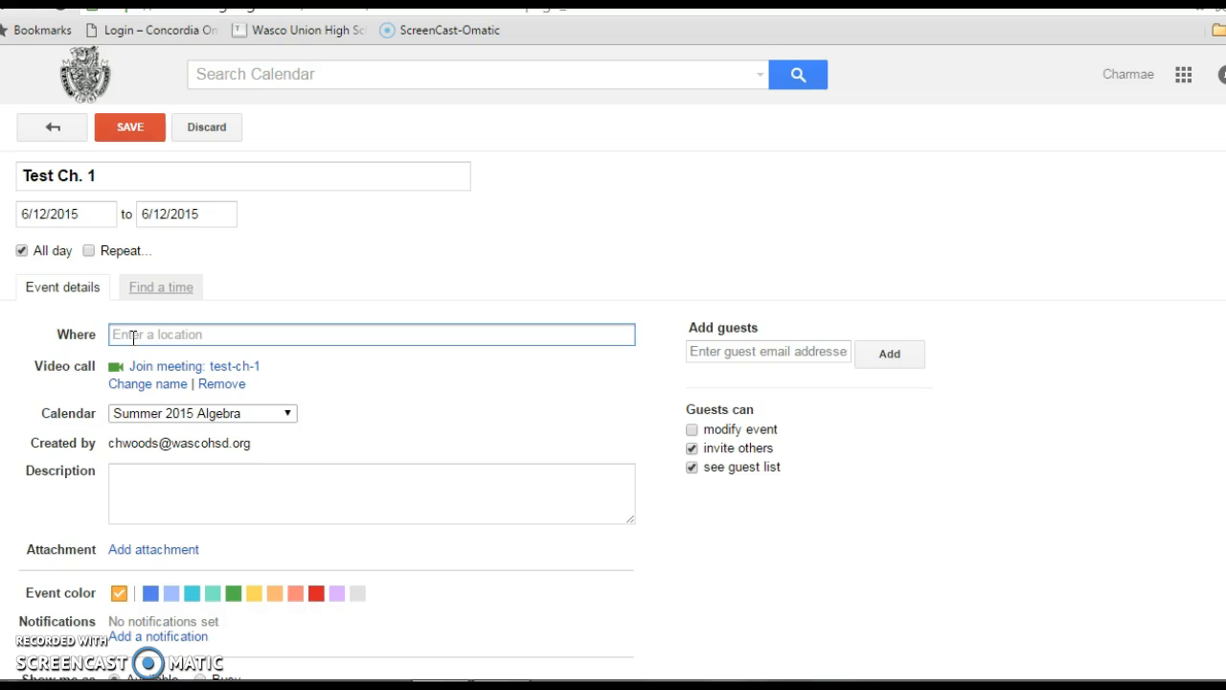
text(Cafeteria)
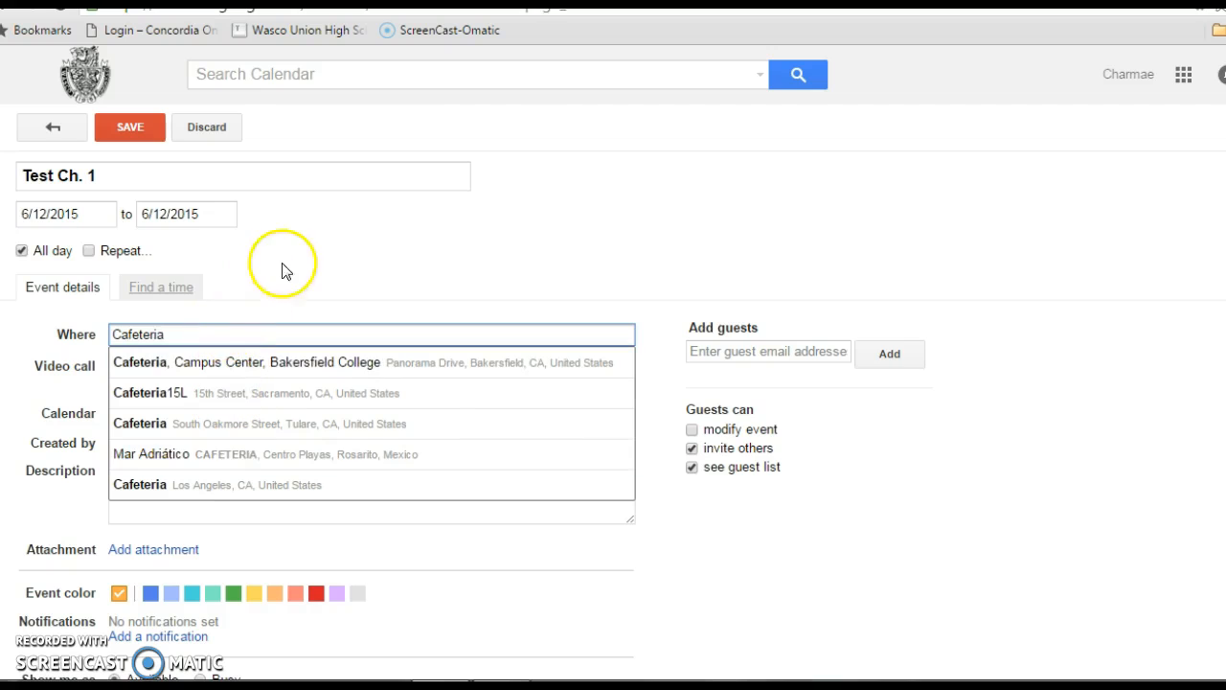
click(882, 573)
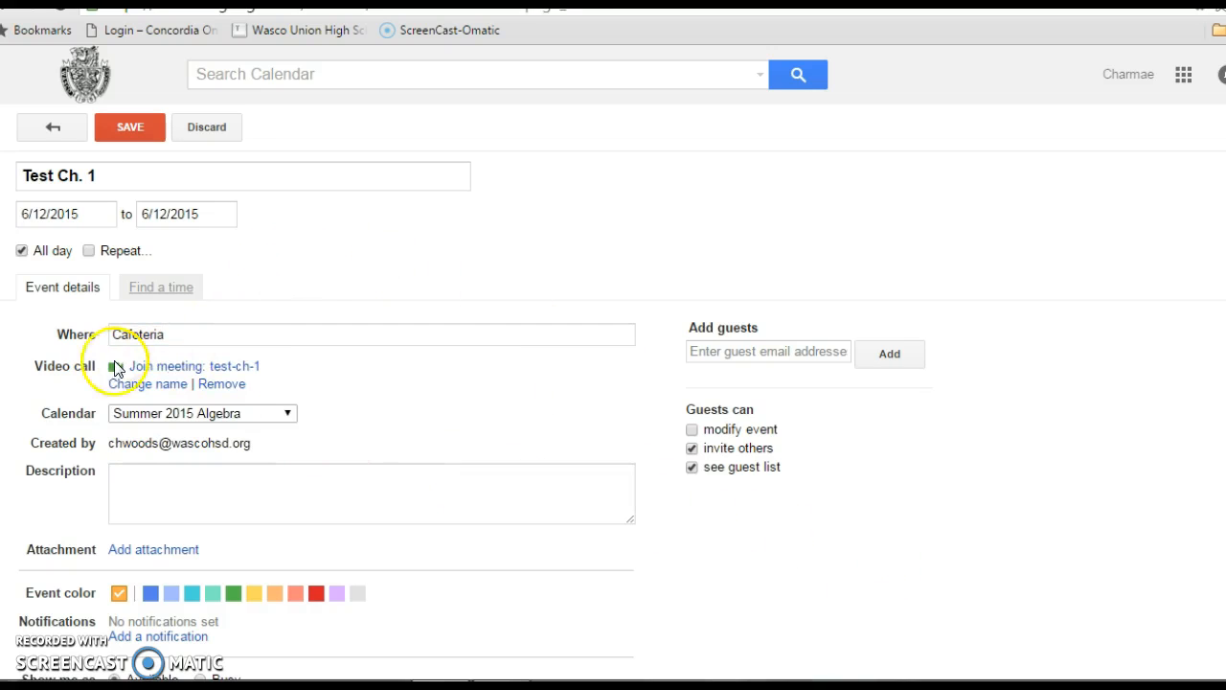
Review the calendar choices for the Test Ch. 1 event, keep Summer 2015 Algebra, and set its description to "Take the CAHSEE".
click(291, 414)
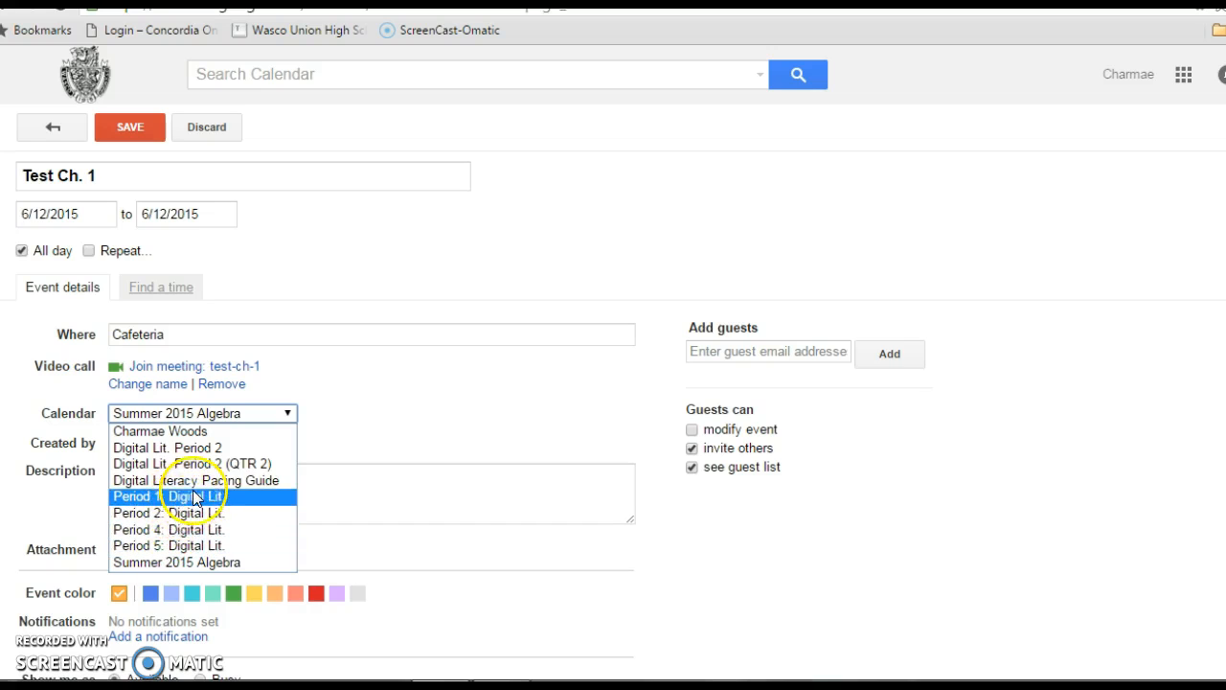
click(412, 427)
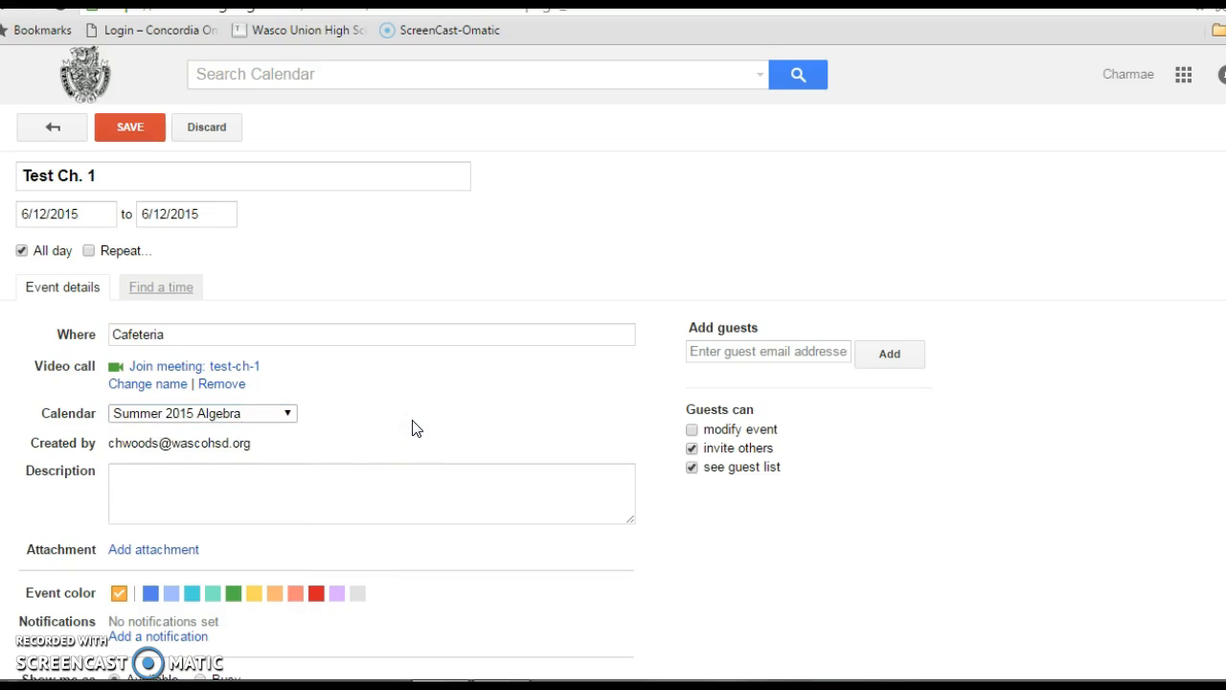
click(161, 492)
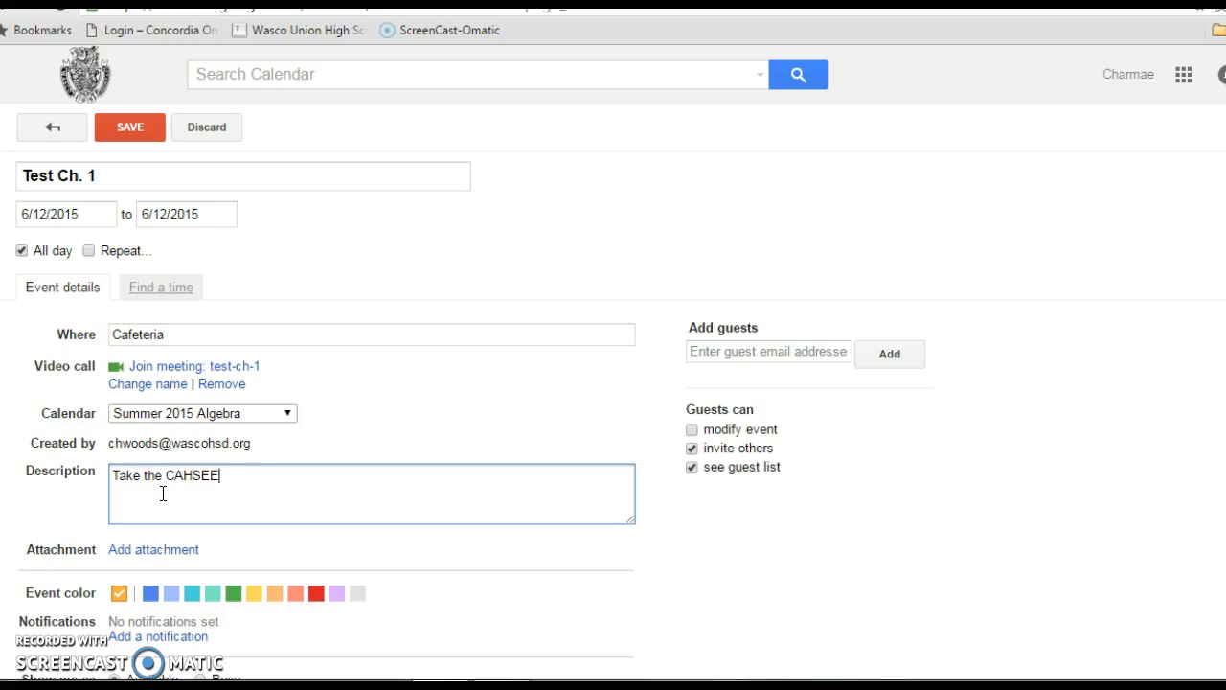
Add a guest to the Test Ch. 1 event from the suggested contacts, and remove that guest again.
click(724, 355)
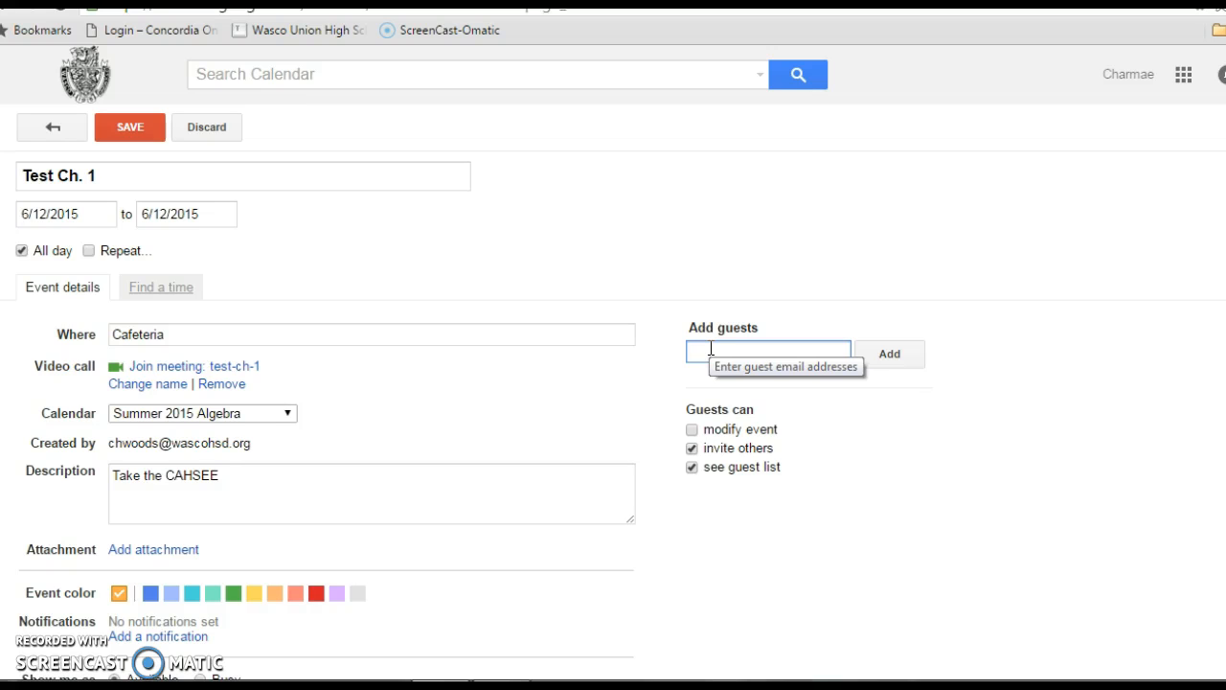
text(mark)
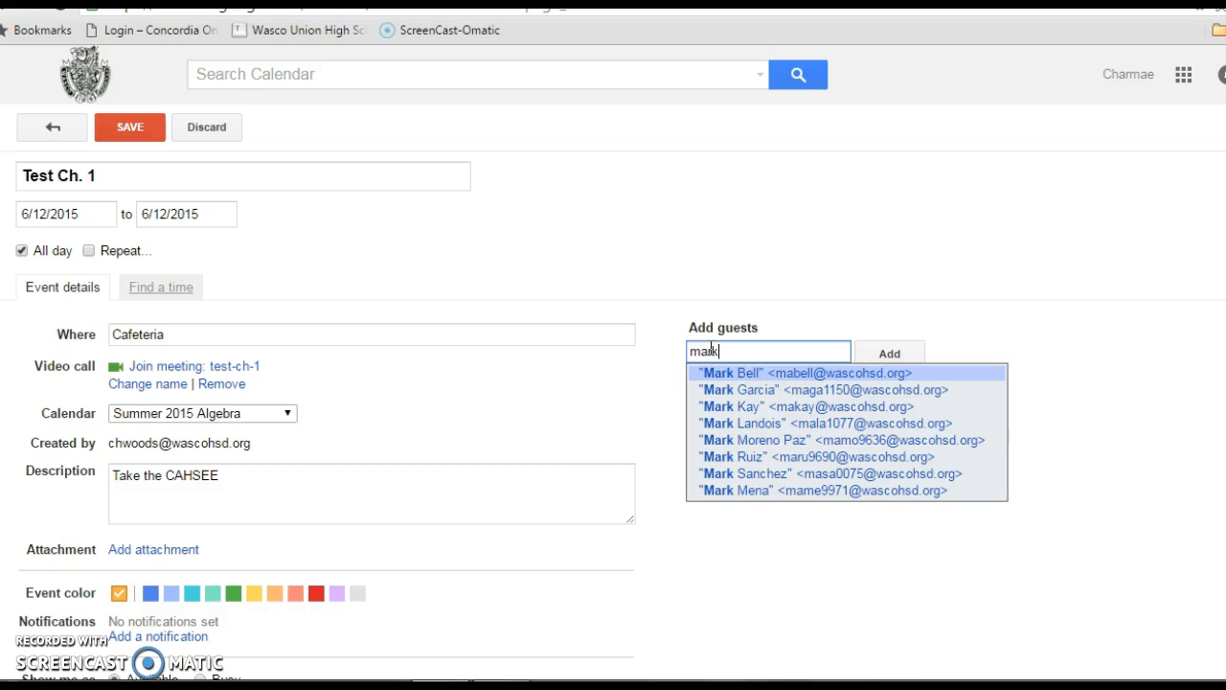
click(761, 373)
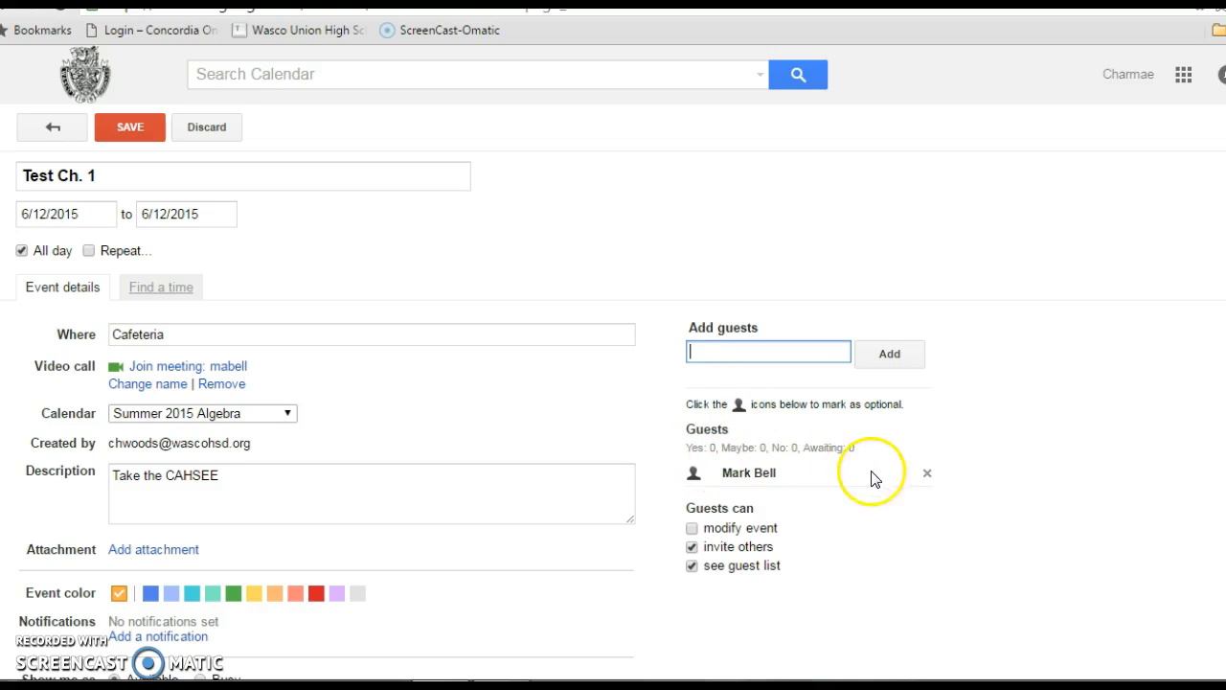
click(927, 472)
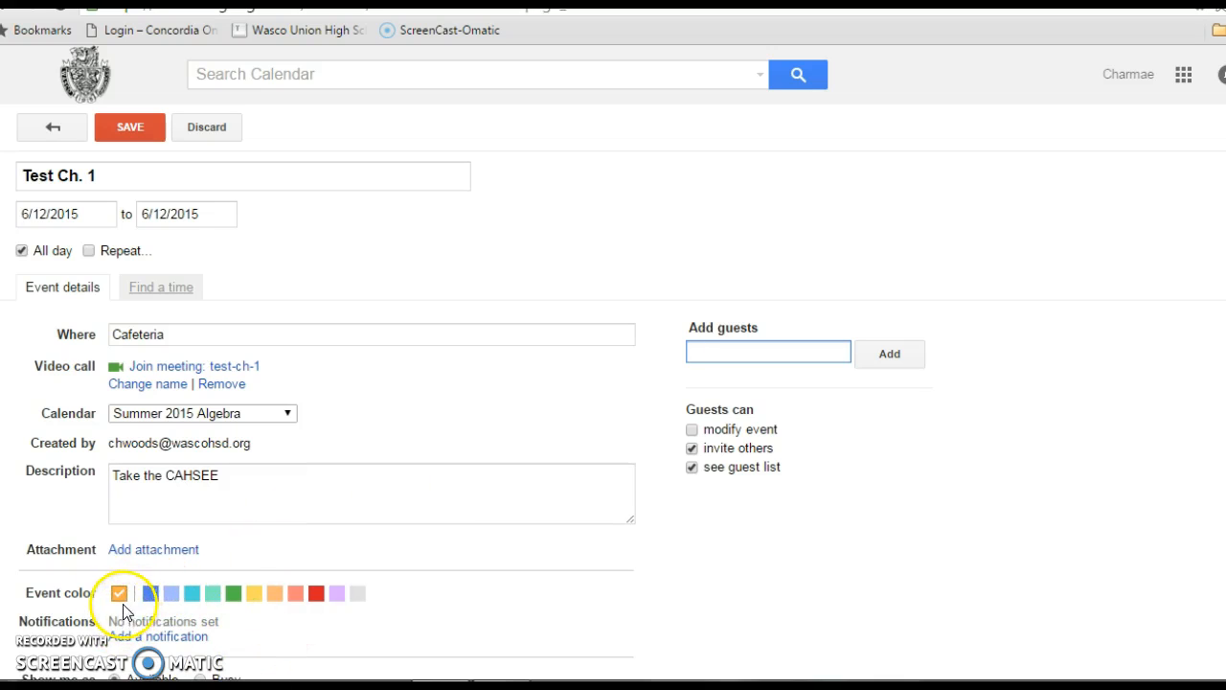
Set the Test Ch. 1 event color to green, look over the remaining event options, and save the event.
click(234, 596)
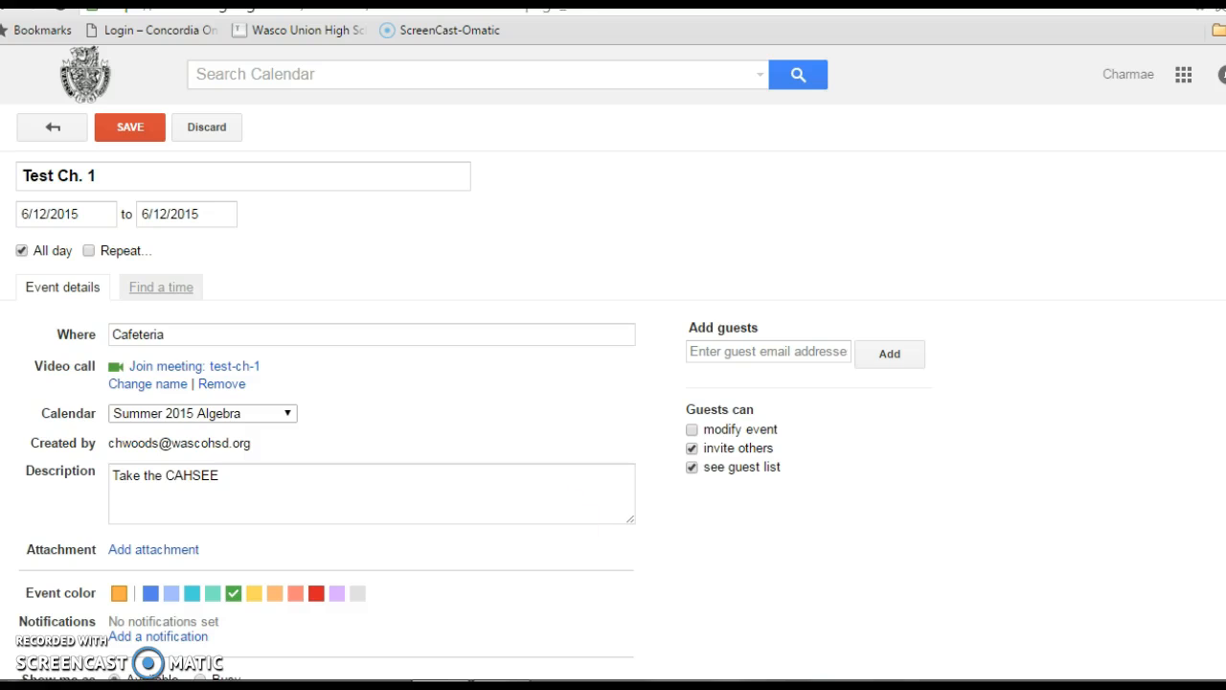
scroll(305, 437, down, 2)
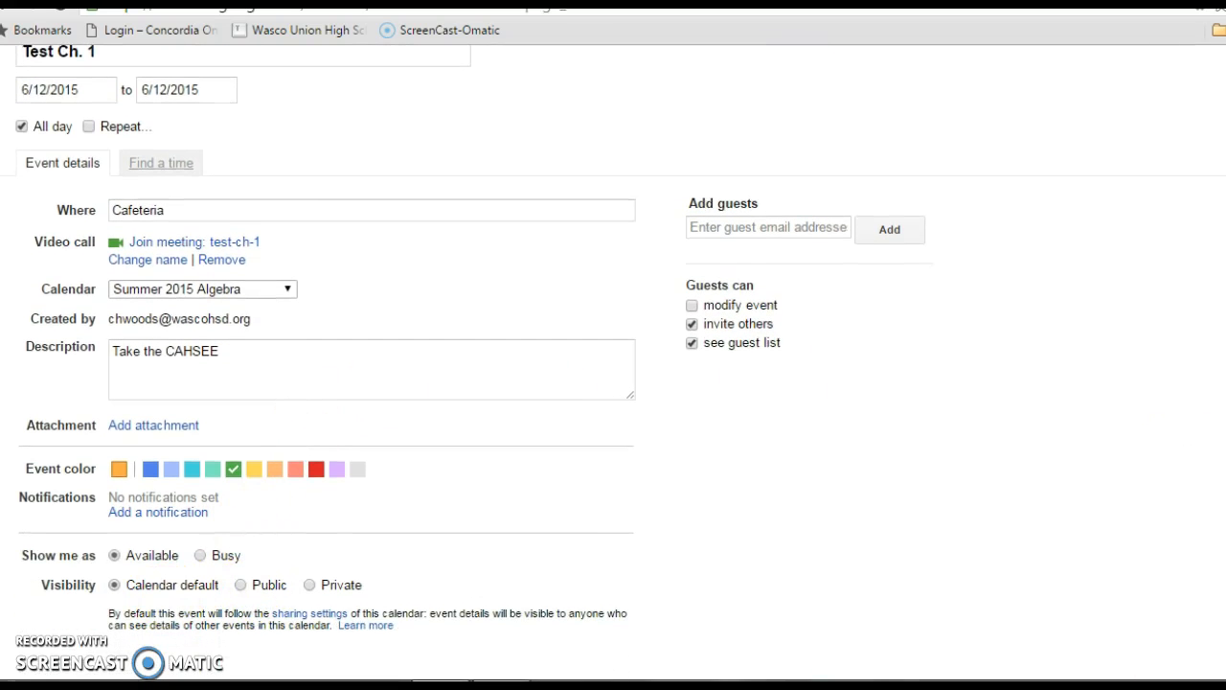
scroll(613, 362, up, 1)
scroll(613, 363, down, 1)
scroll(613, 364, up, 3)
click(131, 128)
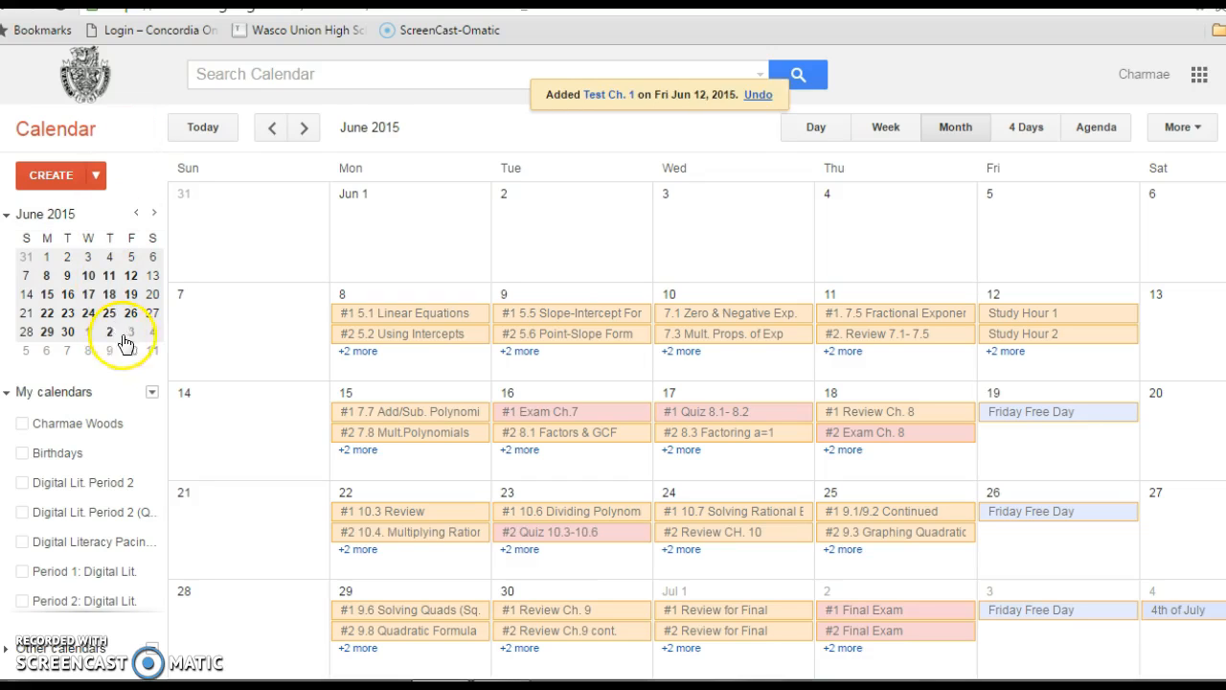
Open the Test Ch. 1 event on June 12 for editing and rename it CAHSEE.
click(1005, 353)
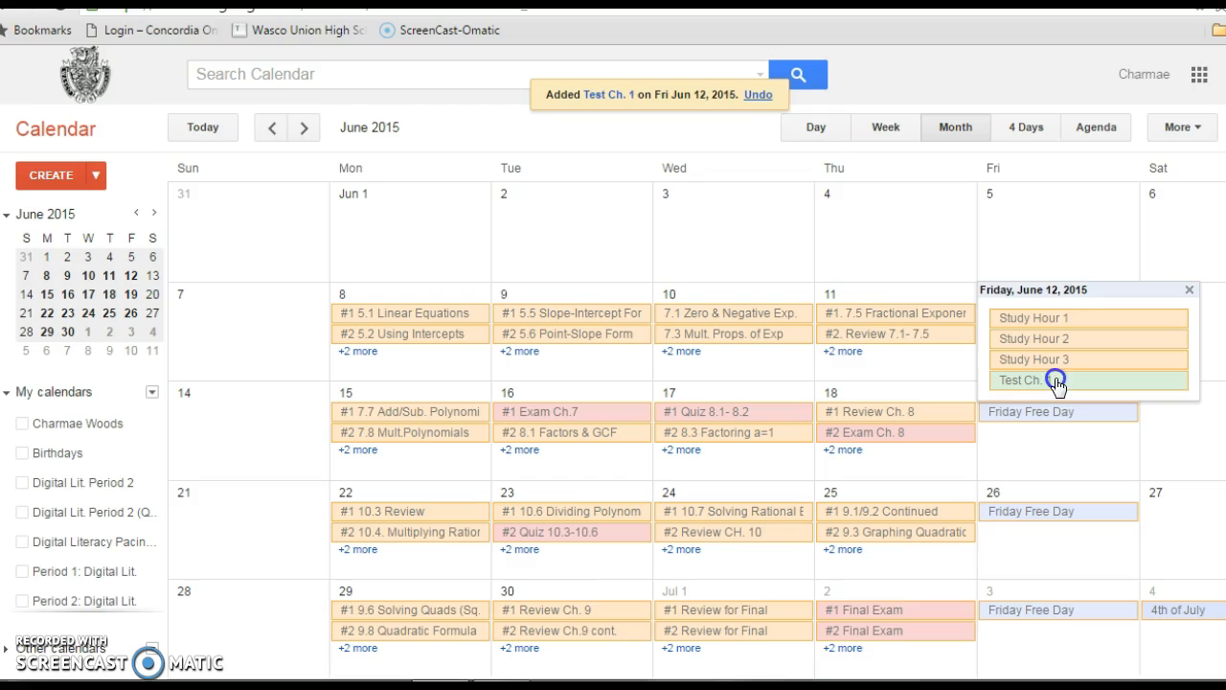
click(1057, 381)
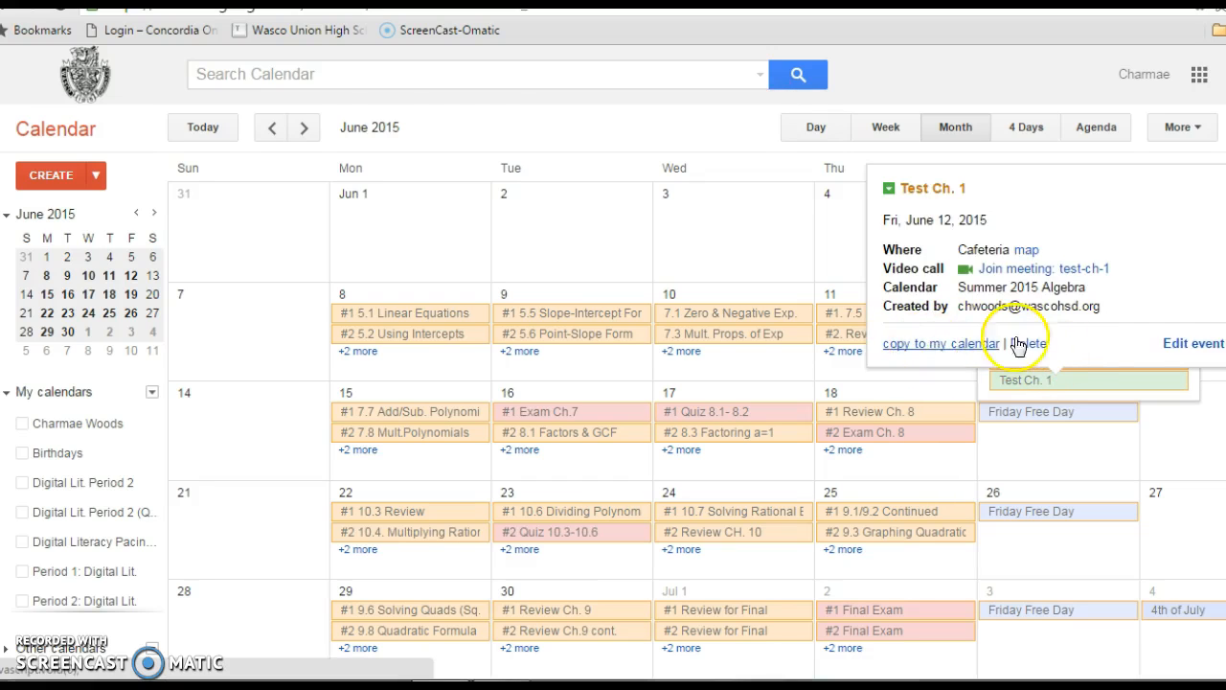
click(1188, 343)
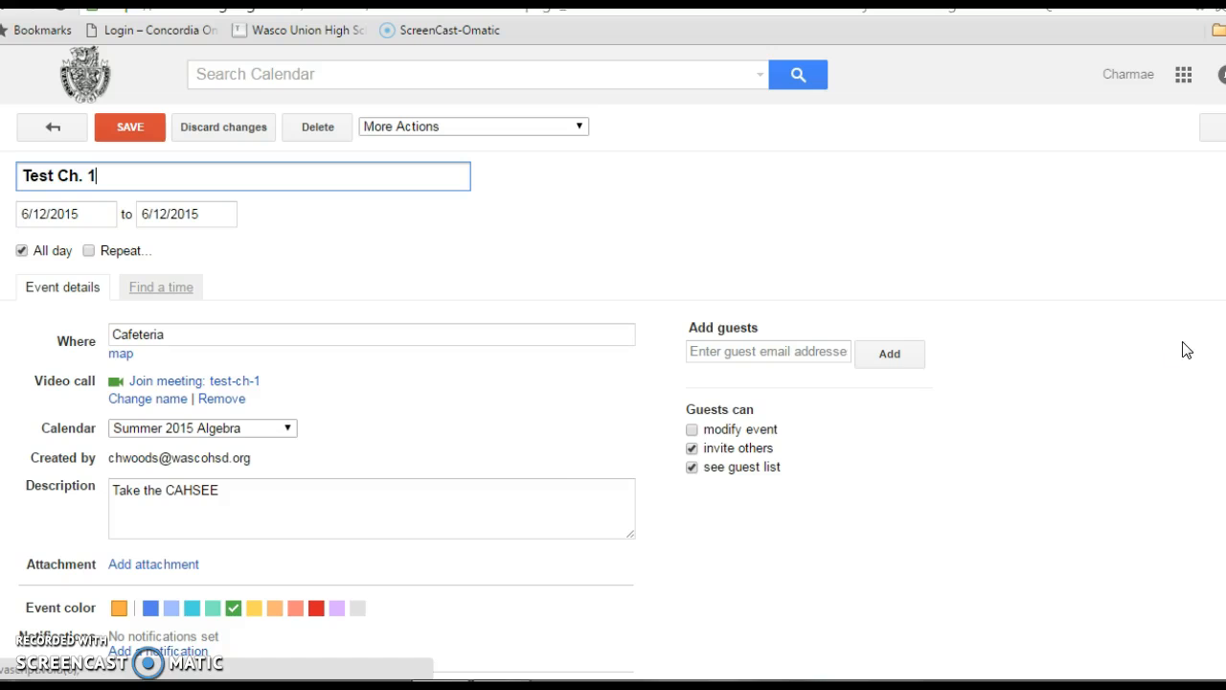
drag(102, 178, 4, 177)
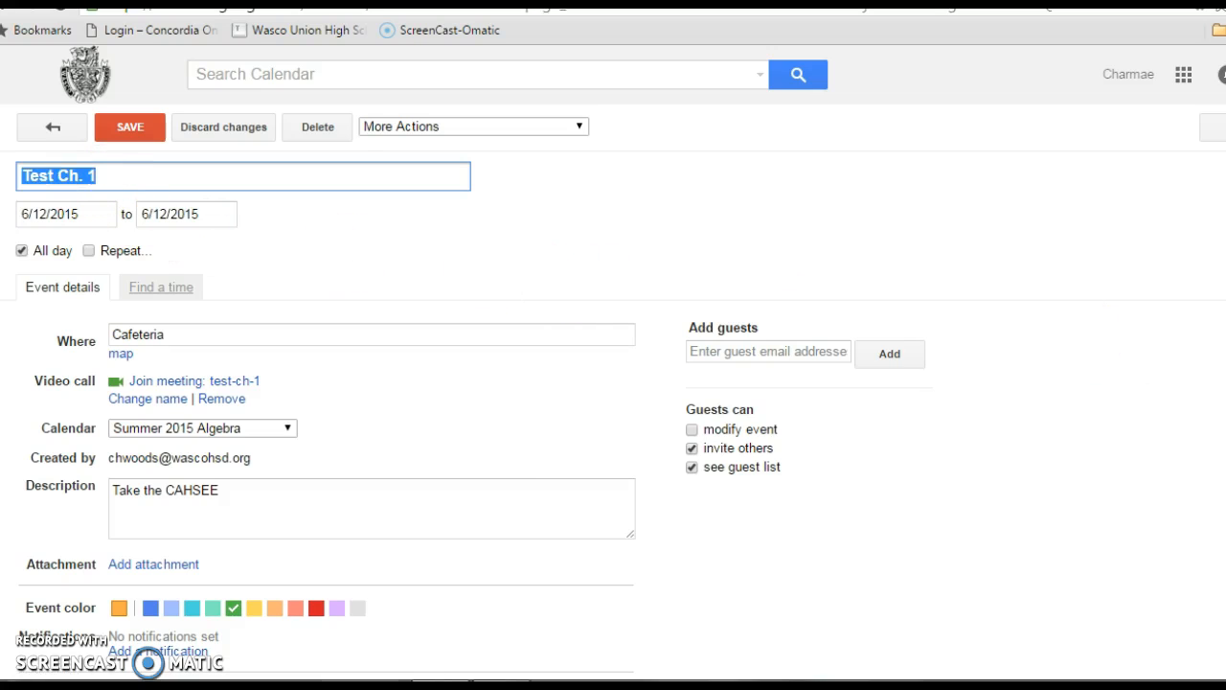
text(CAHSEE)
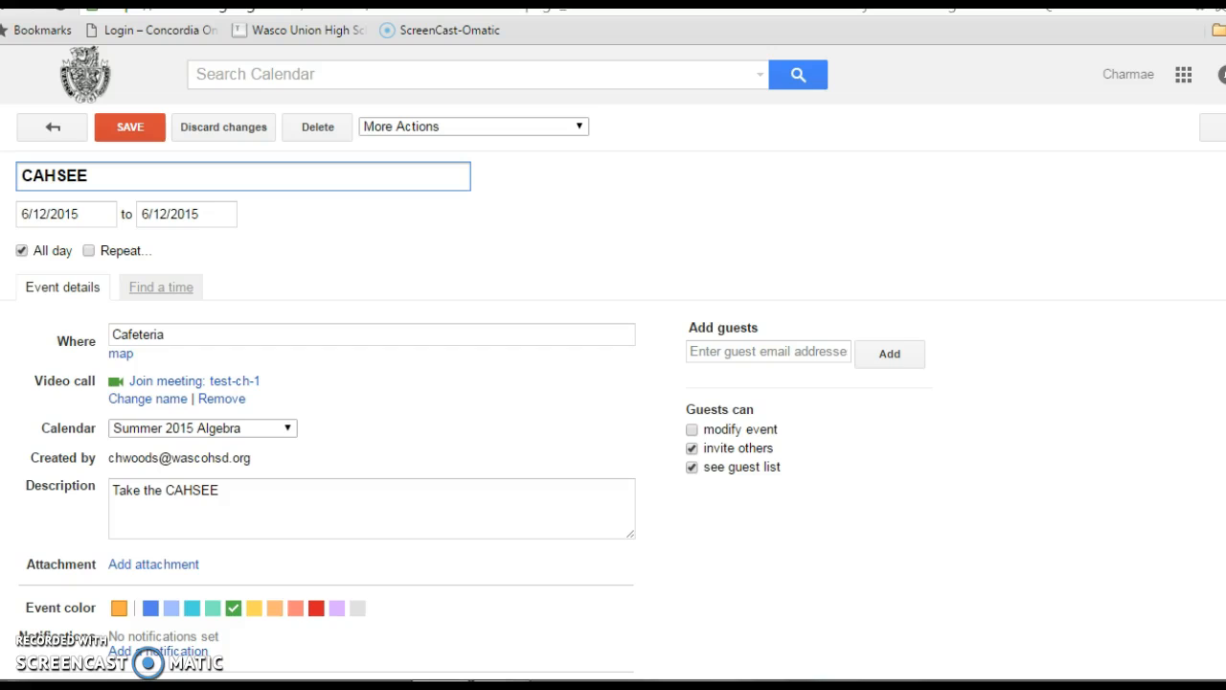
Change the CAHSEE event's description to "All sophomores take the CAHSEE", save it, and check the full list of events on June 12.
click(253, 492)
click(112, 491)
text(All soph)
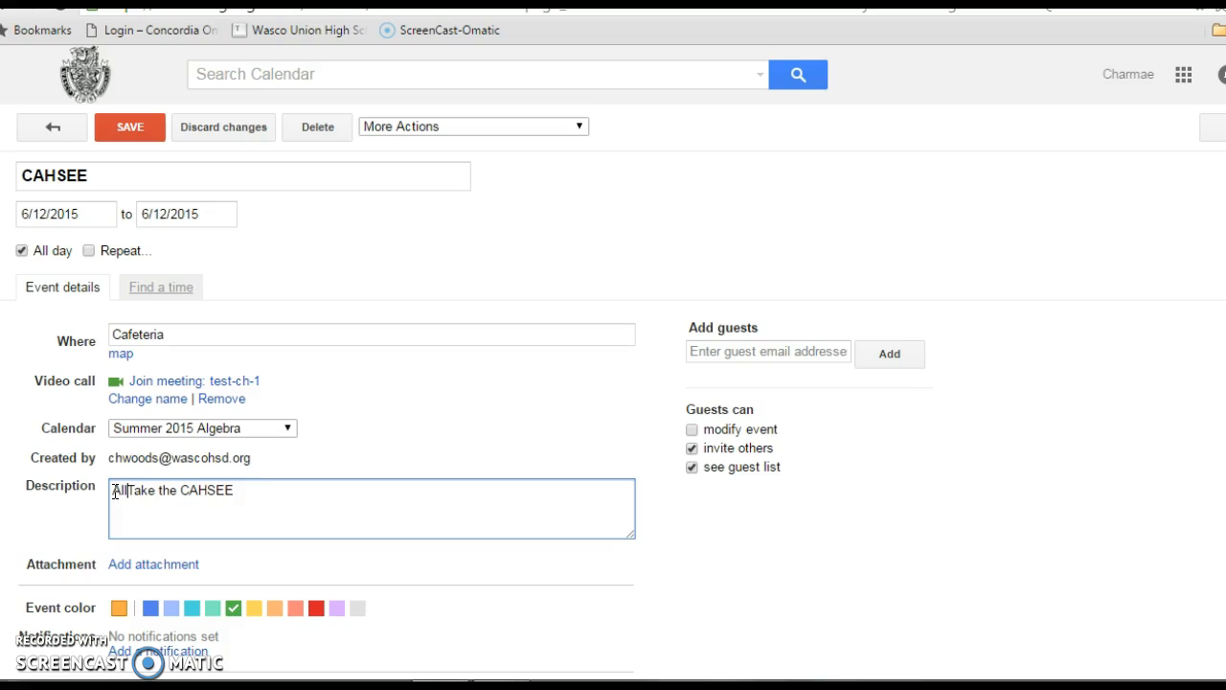
text(omores)
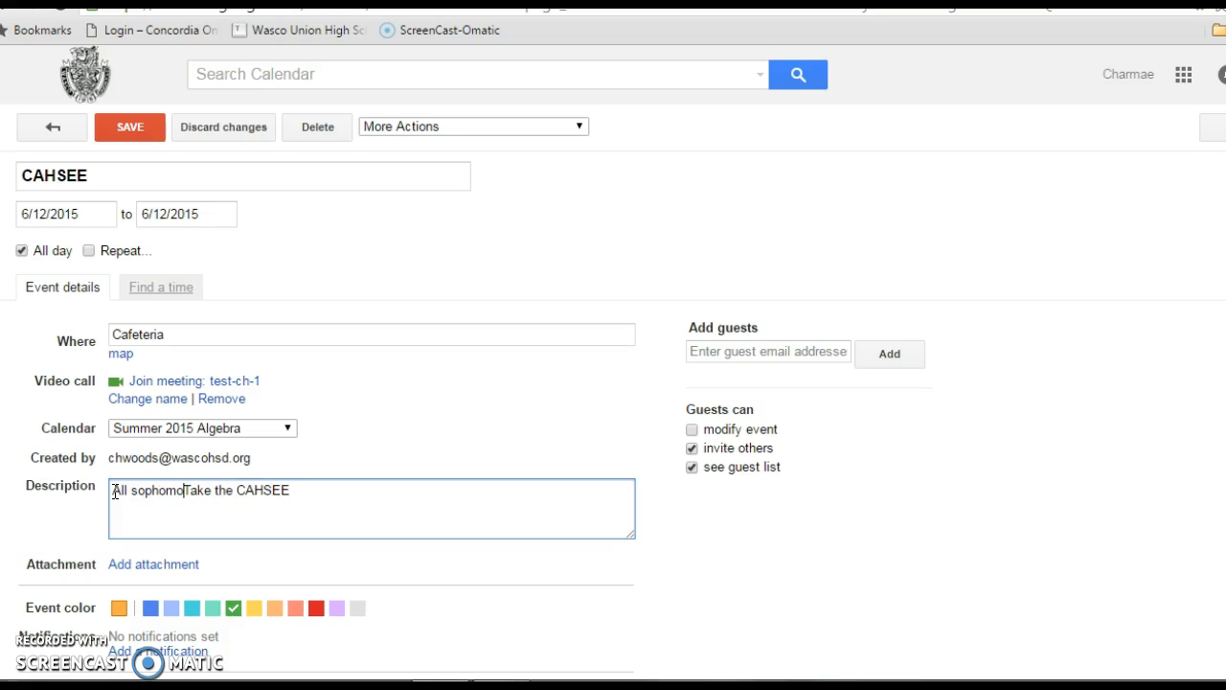
click(145, 488)
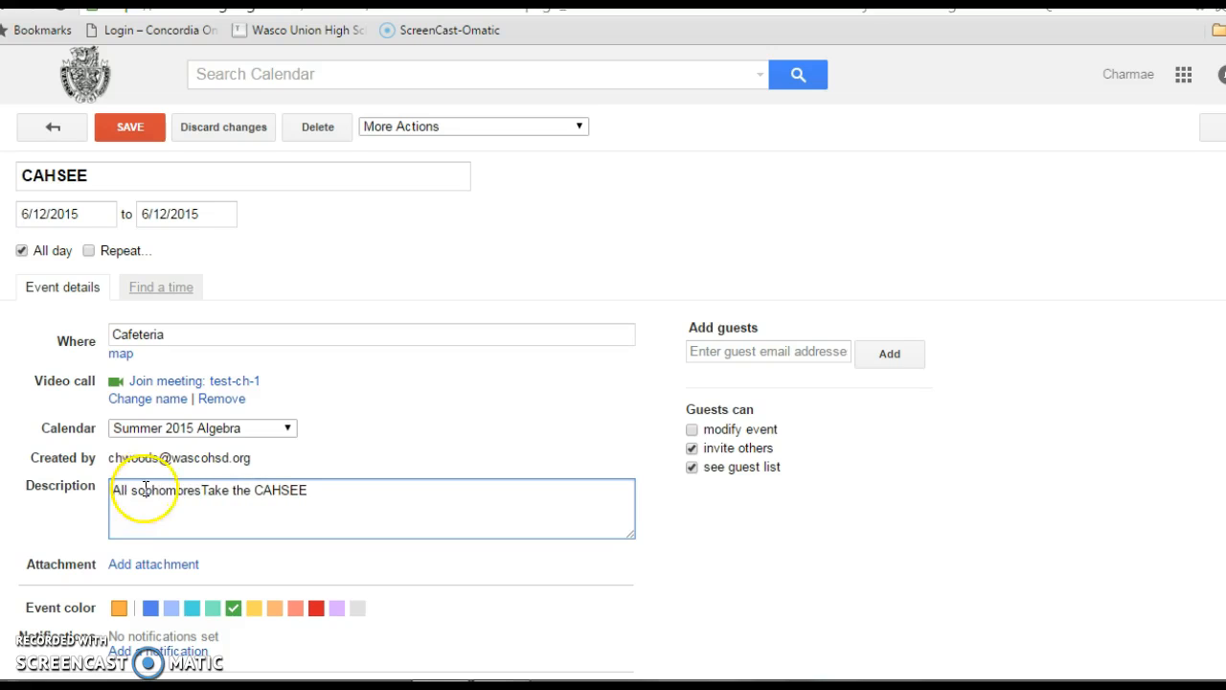
click(213, 493)
key(BackSpace)
text(t)
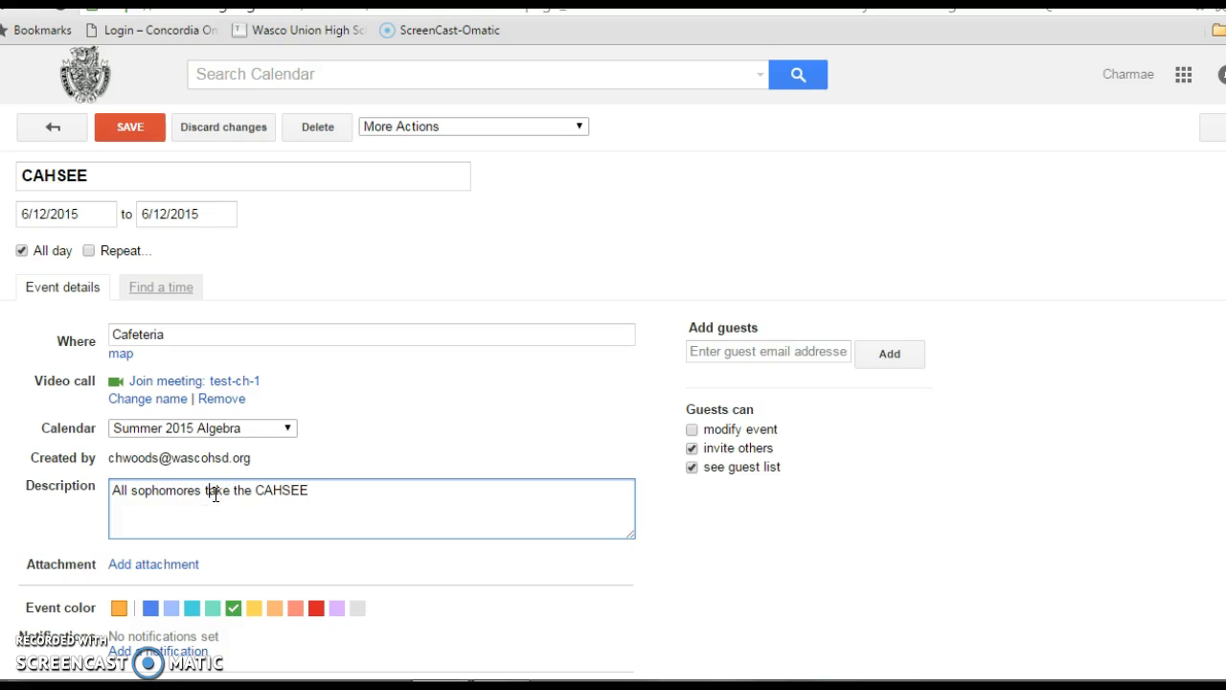
click(127, 124)
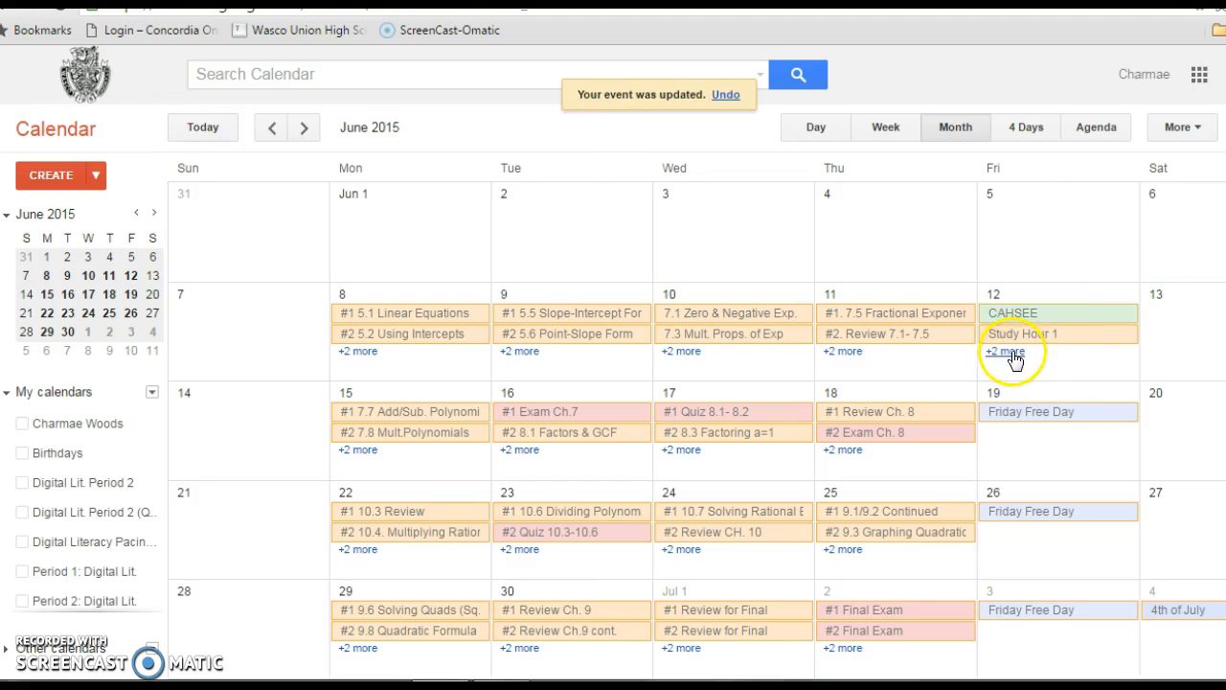
click(1011, 351)
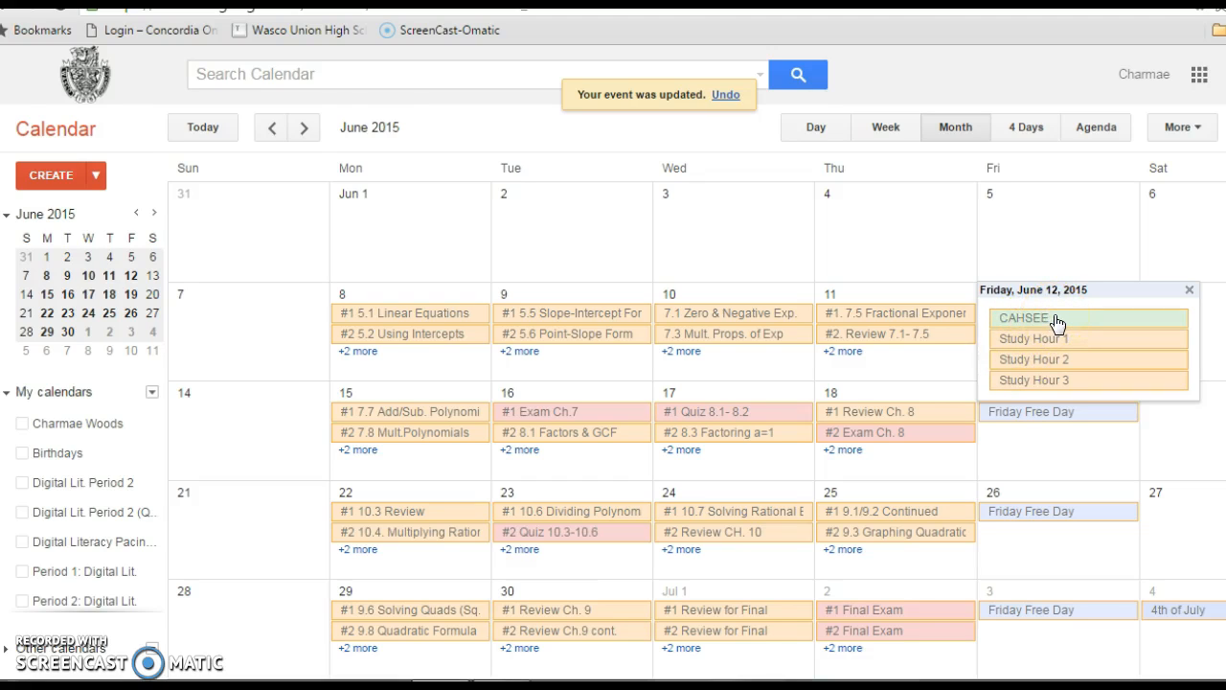
click(1189, 291)
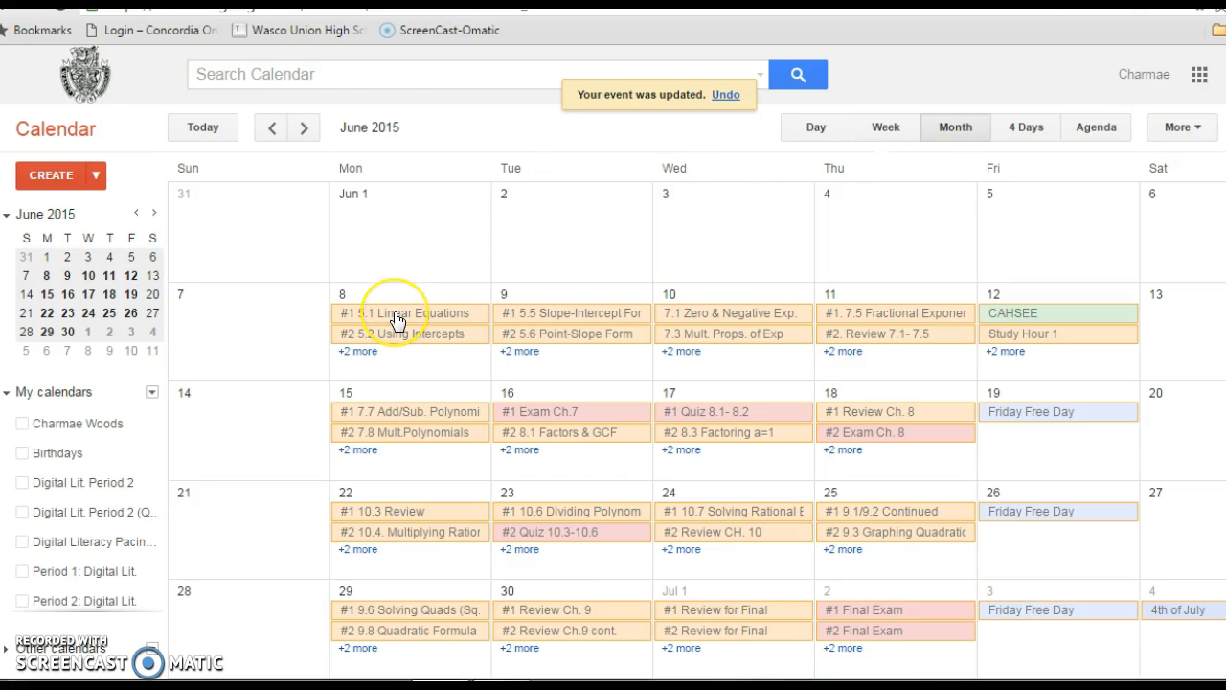
Give the #1 5.1 Linear Equations event on June 8 the description "do pg. 100 #1 - 50" and save it.
click(544, 279)
click(142, 496)
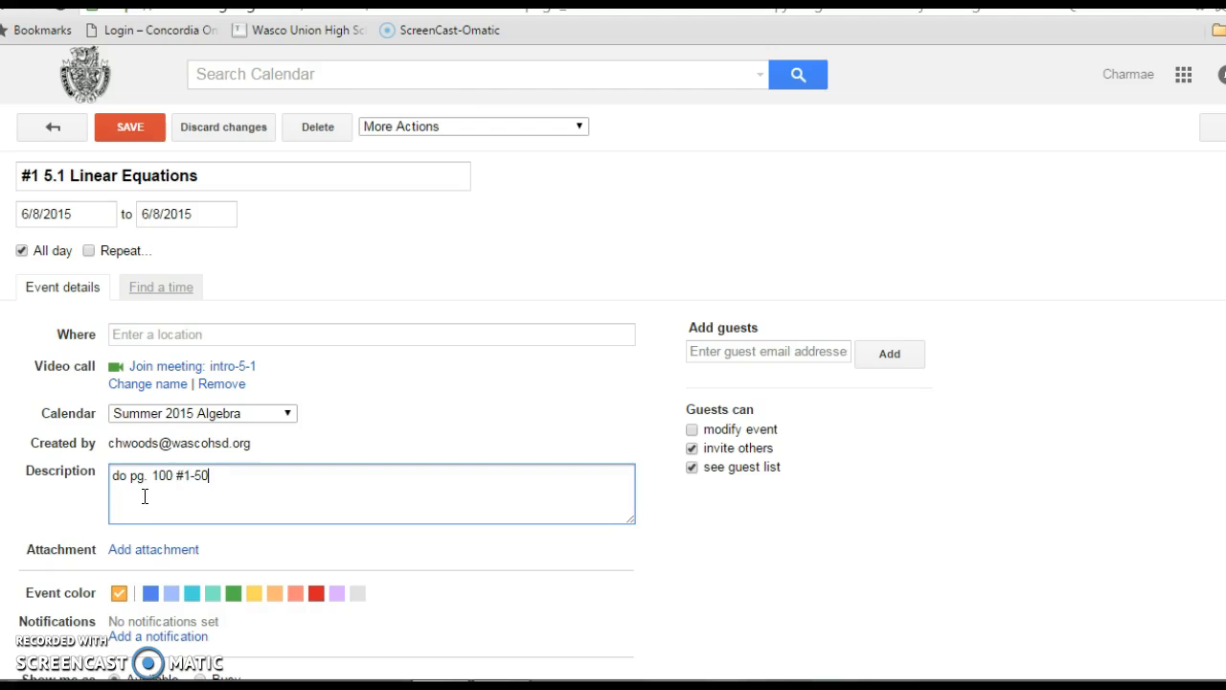
click(191, 480)
click(134, 130)
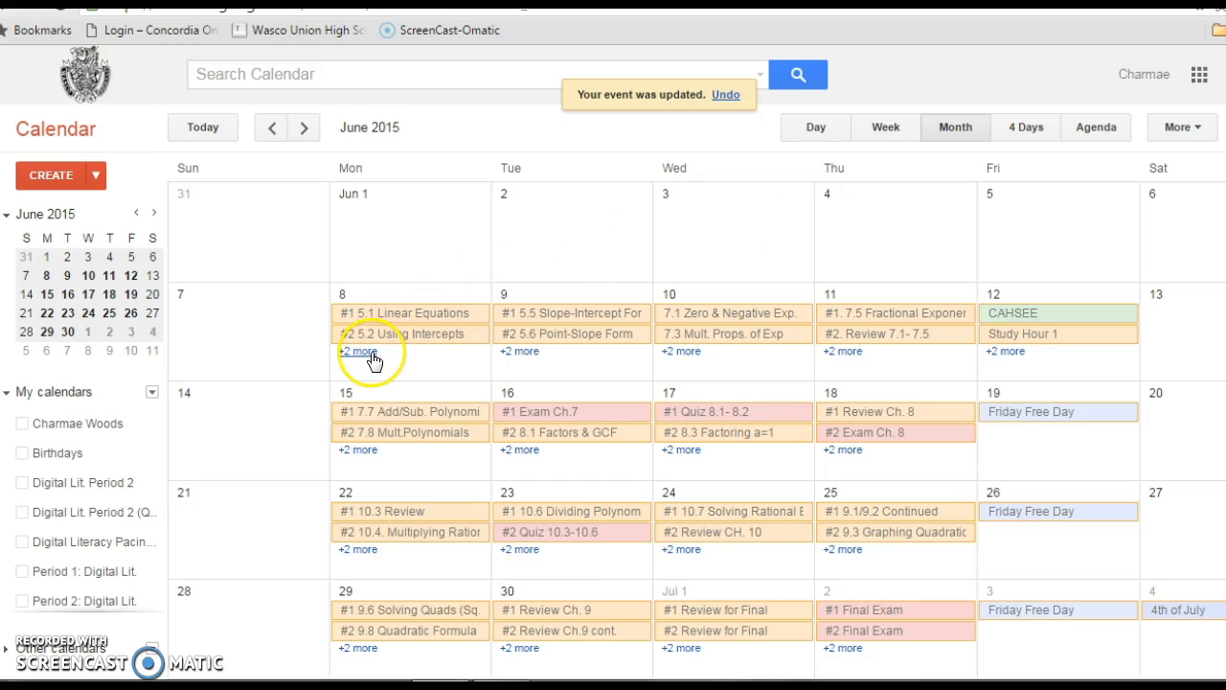
Reopen the #1 5.1 Linear Equations event to check its saved description, and return to the calendar.
click(412, 320)
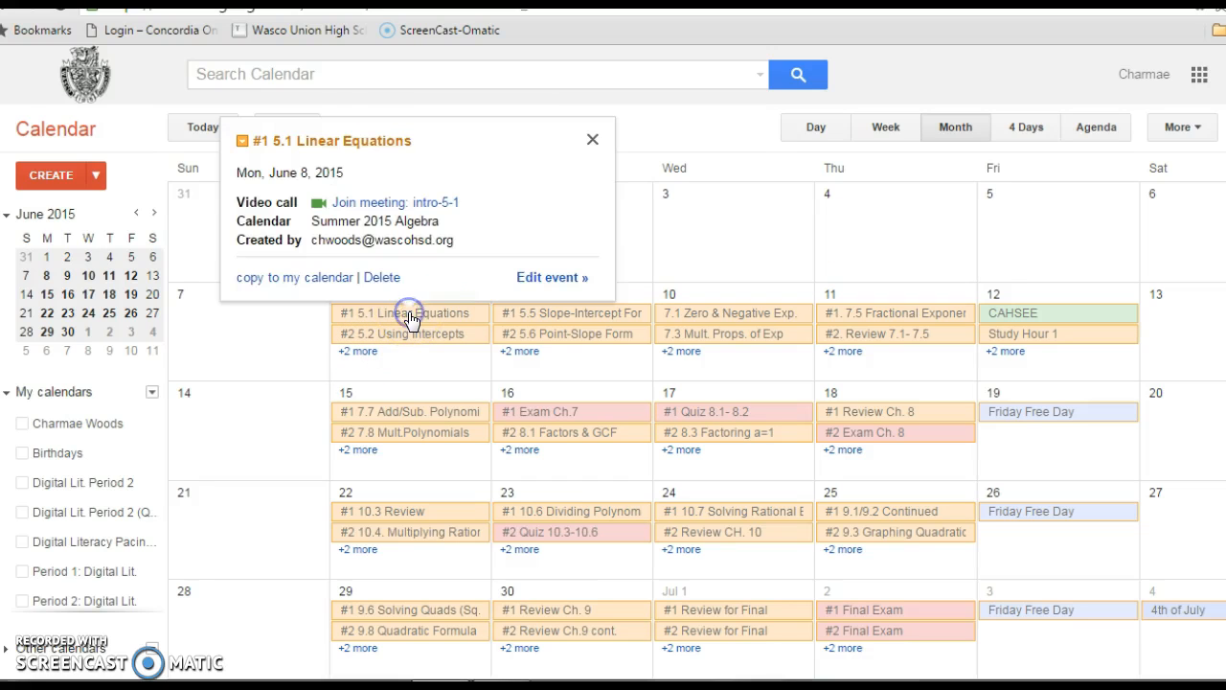
click(549, 277)
click(216, 477)
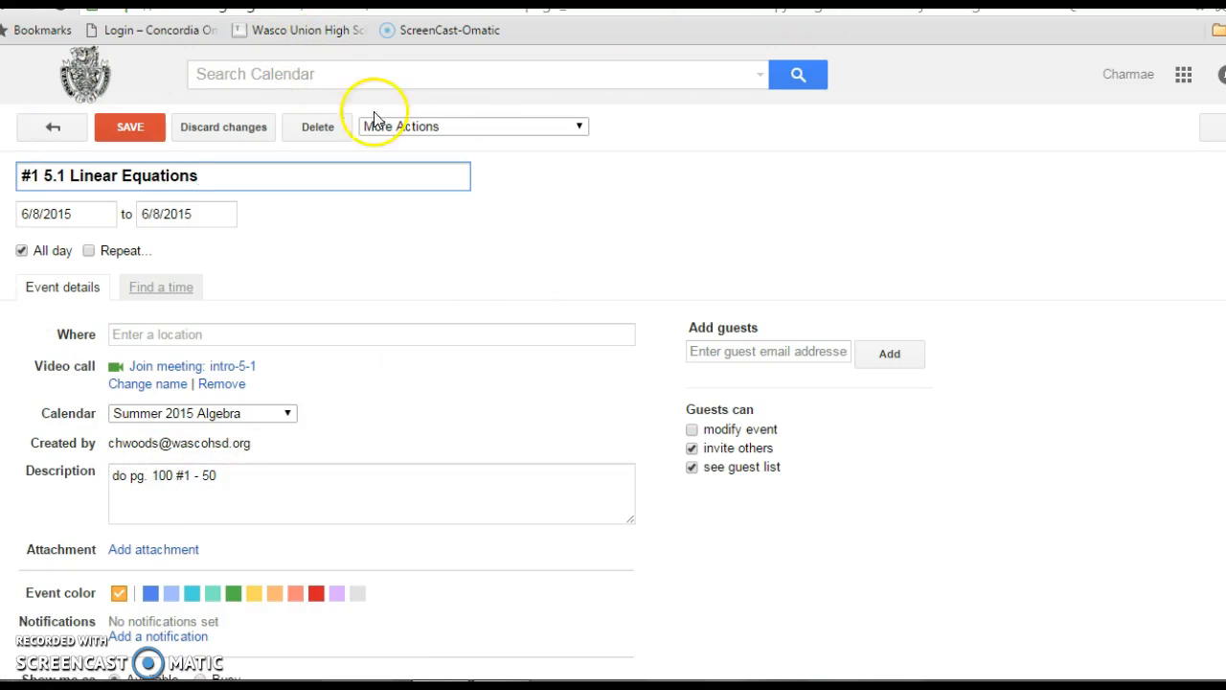
click(142, 128)
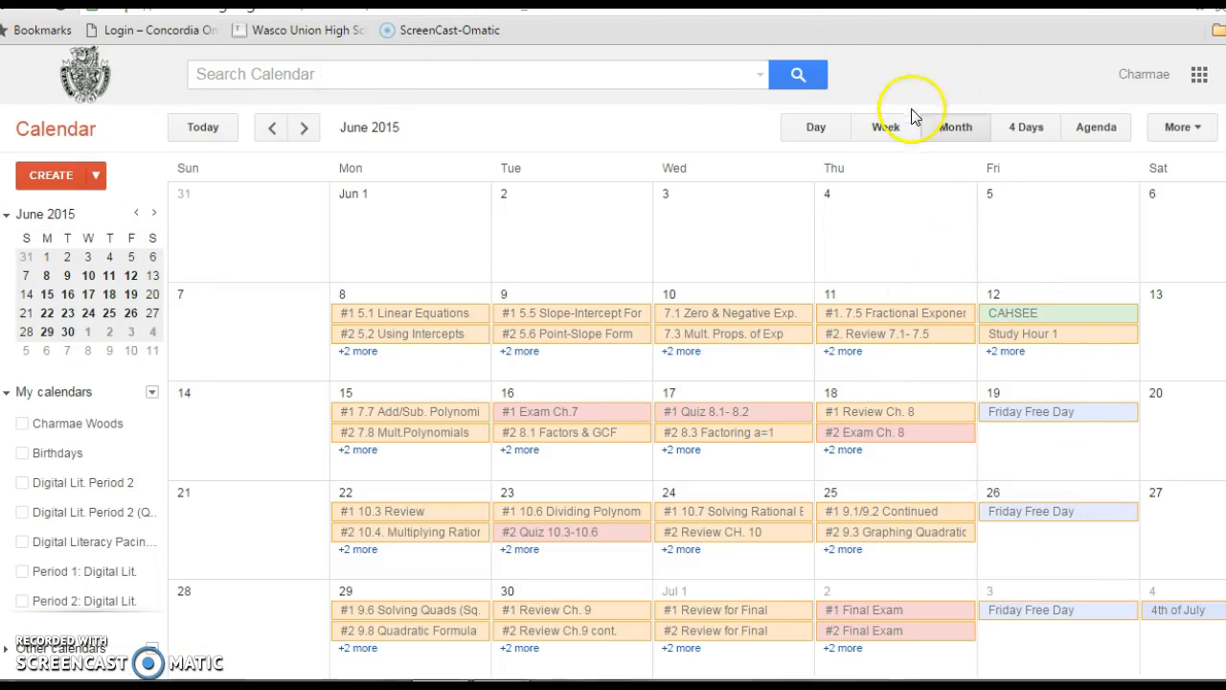
In the Agenda view, give the June 8 #2 5.2 Using Intercepts event the description "WS graphing - handout in class" with bit.ly/woodsworld on a second line.
click(1098, 130)
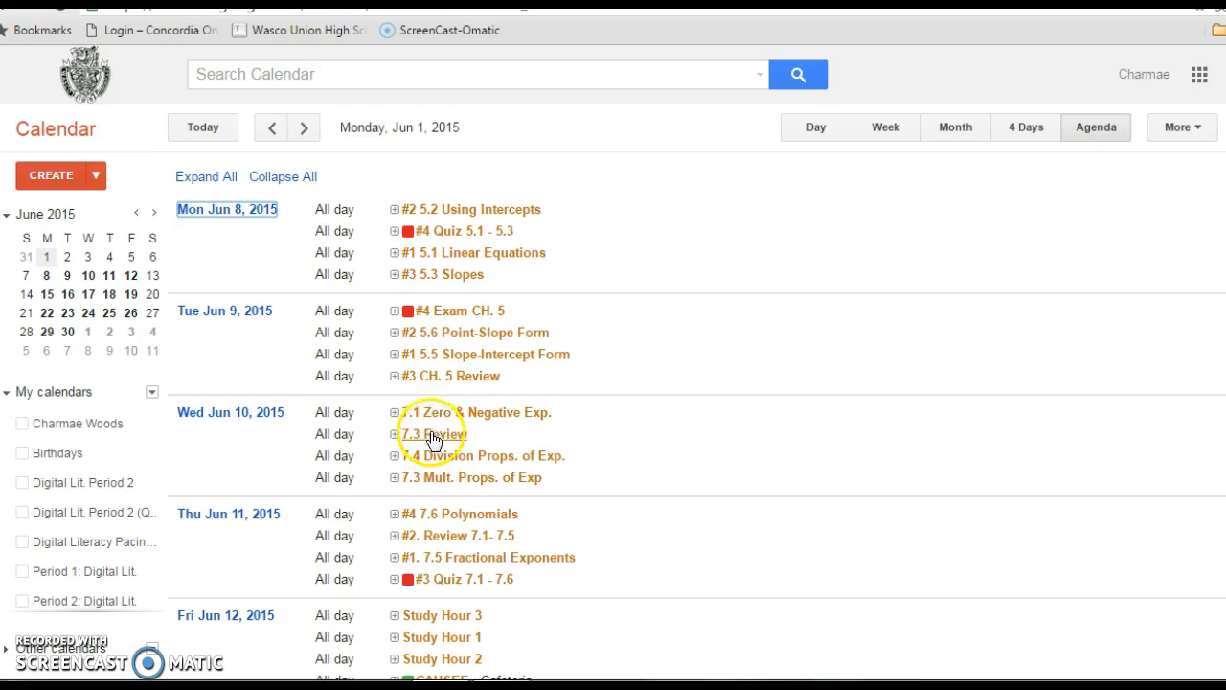
click(462, 210)
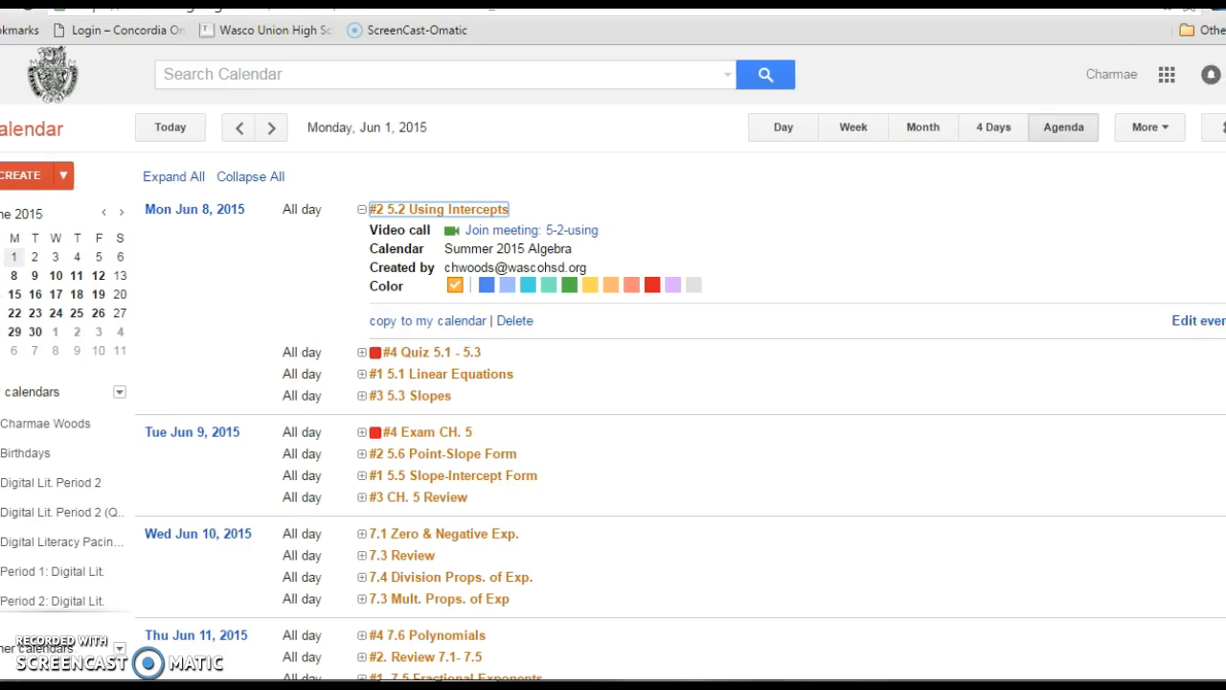
click(1189, 320)
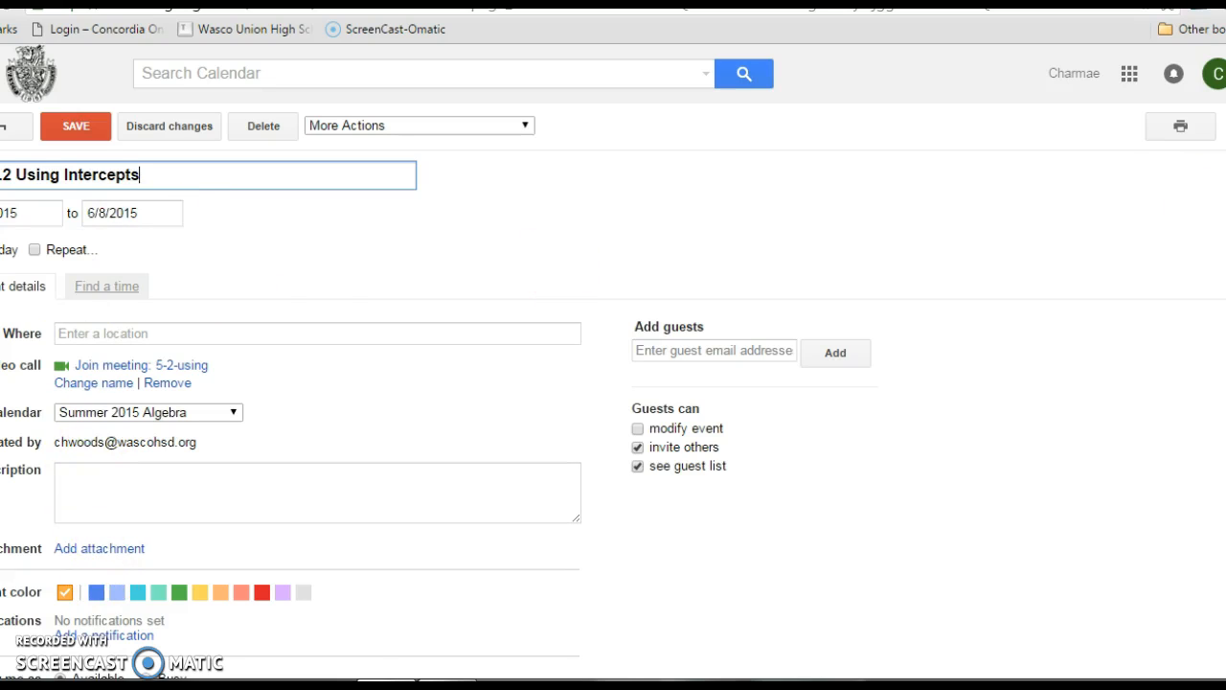
click(88, 485)
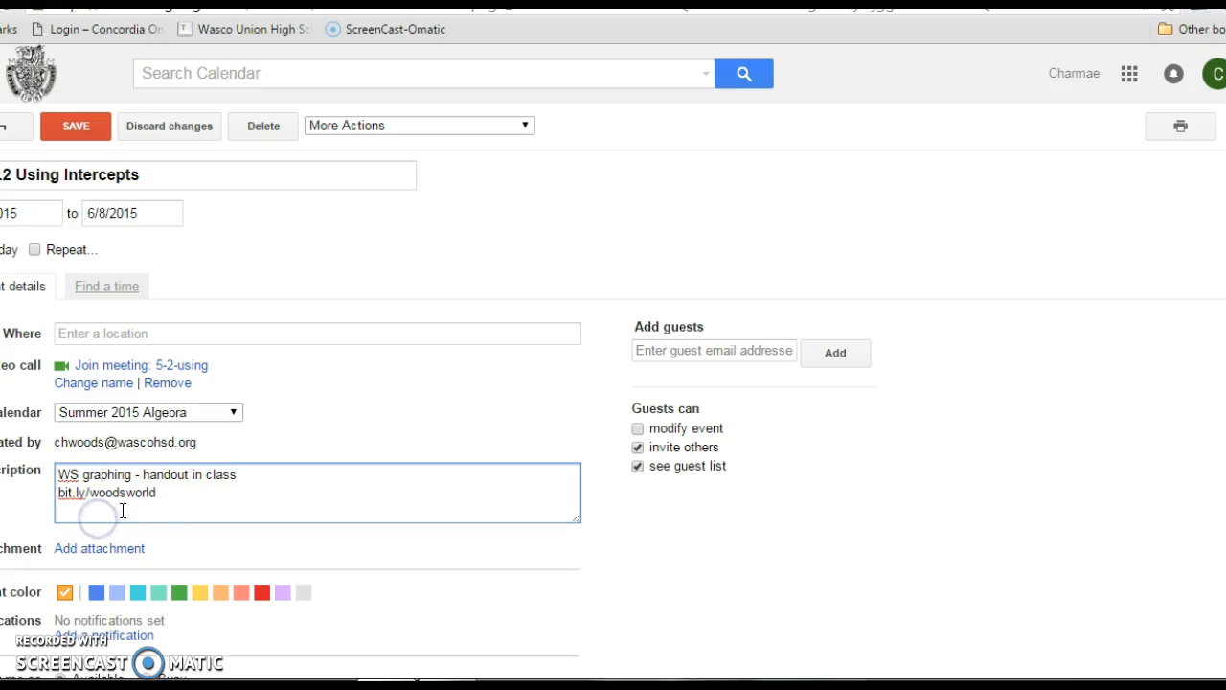
Replace "handout in class" in the Using Intercepts description with "click on the following link".
drag(144, 474, 246, 476)
text(click on the following)
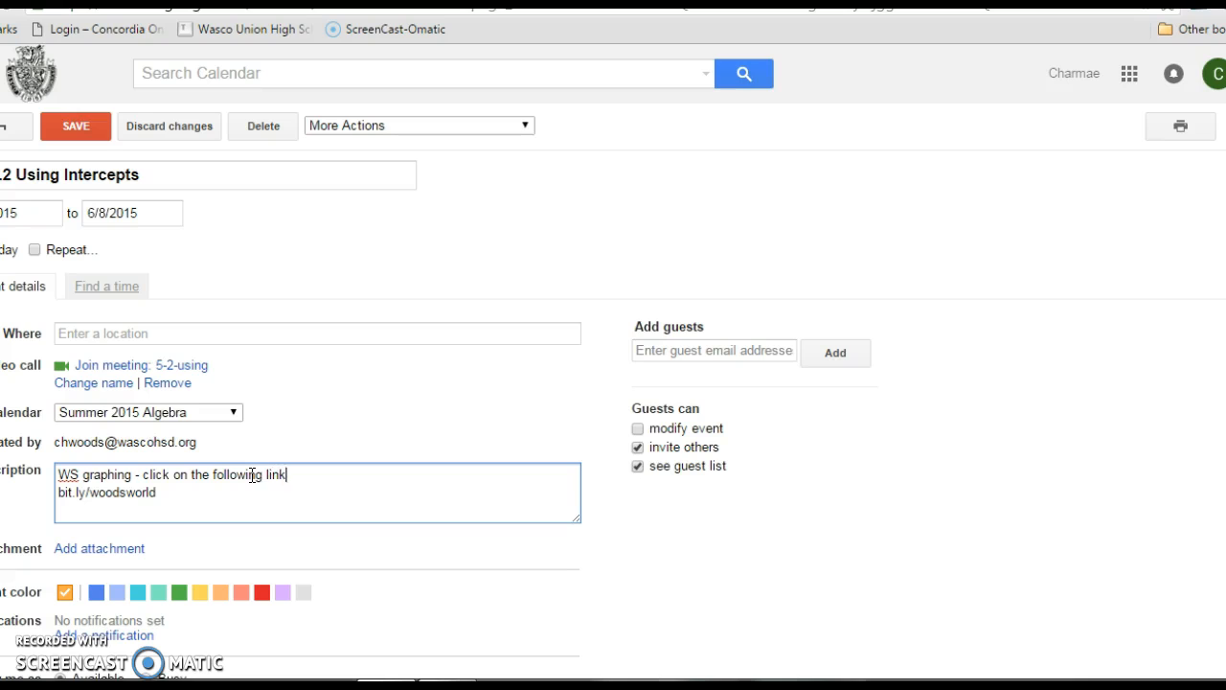
click(192, 509)
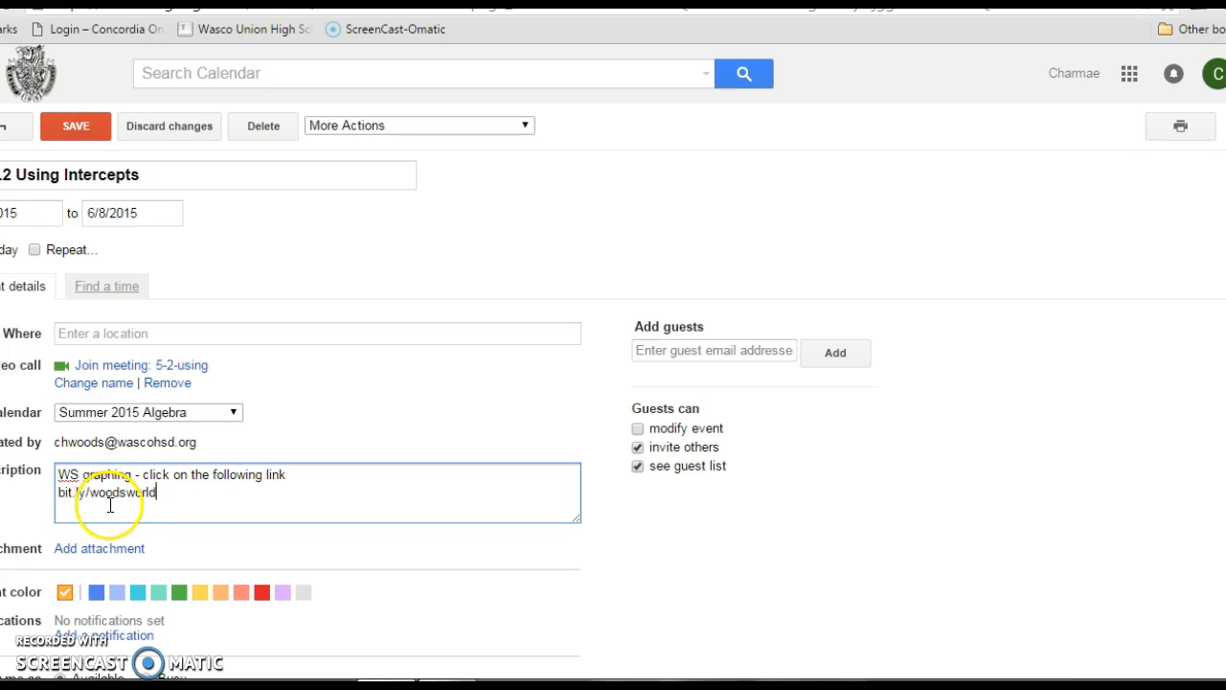
Clear the whole description of the #2 5.2 Using Intercepts event and save it.
drag(59, 482, 258, 501)
key(BackSpace)
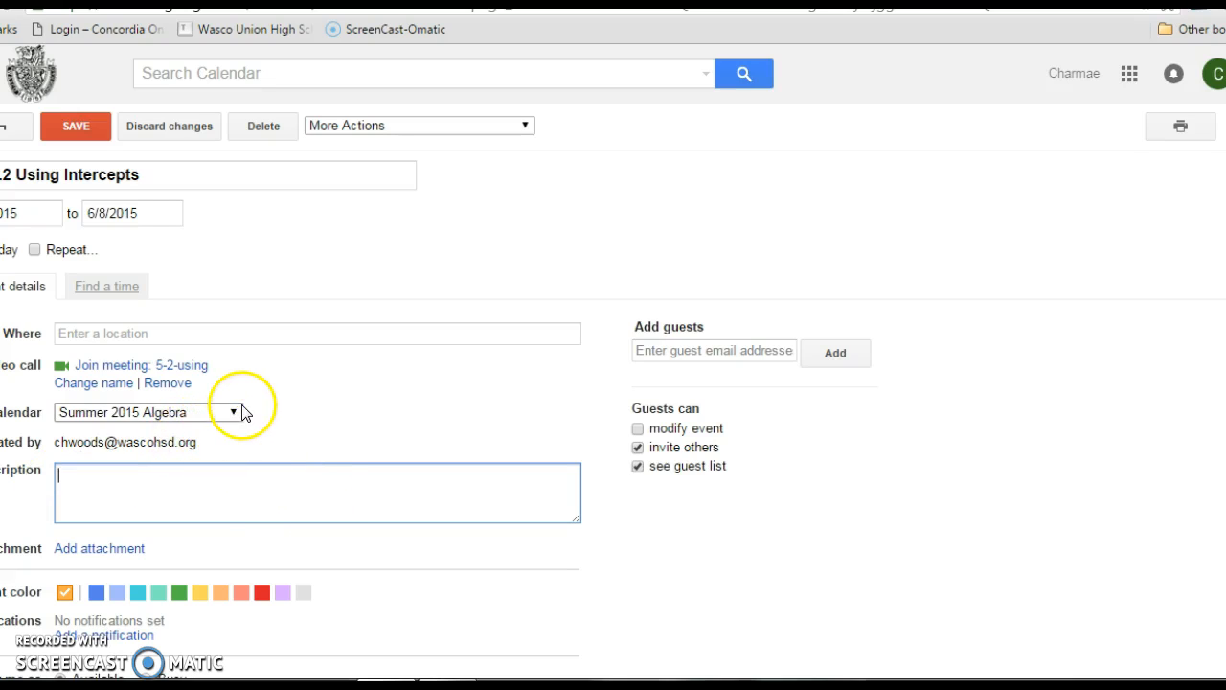
click(76, 126)
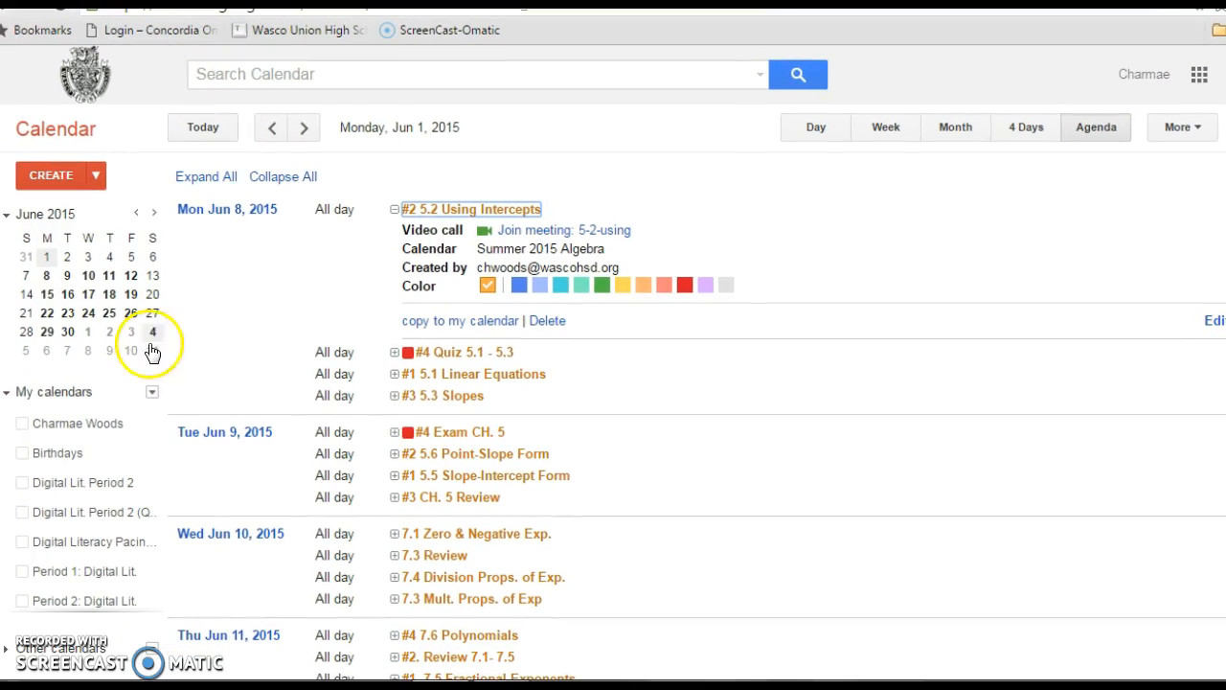
Show the Digital Literacy Pacing Guide calendar and display August 2015 in the Month view.
mouse_move(158, 477)
mouse_down()
mouse_move(150, 521)
mouse_move(164, 569)
mouse_move(159, 499)
mouse_up()
click(48, 498)
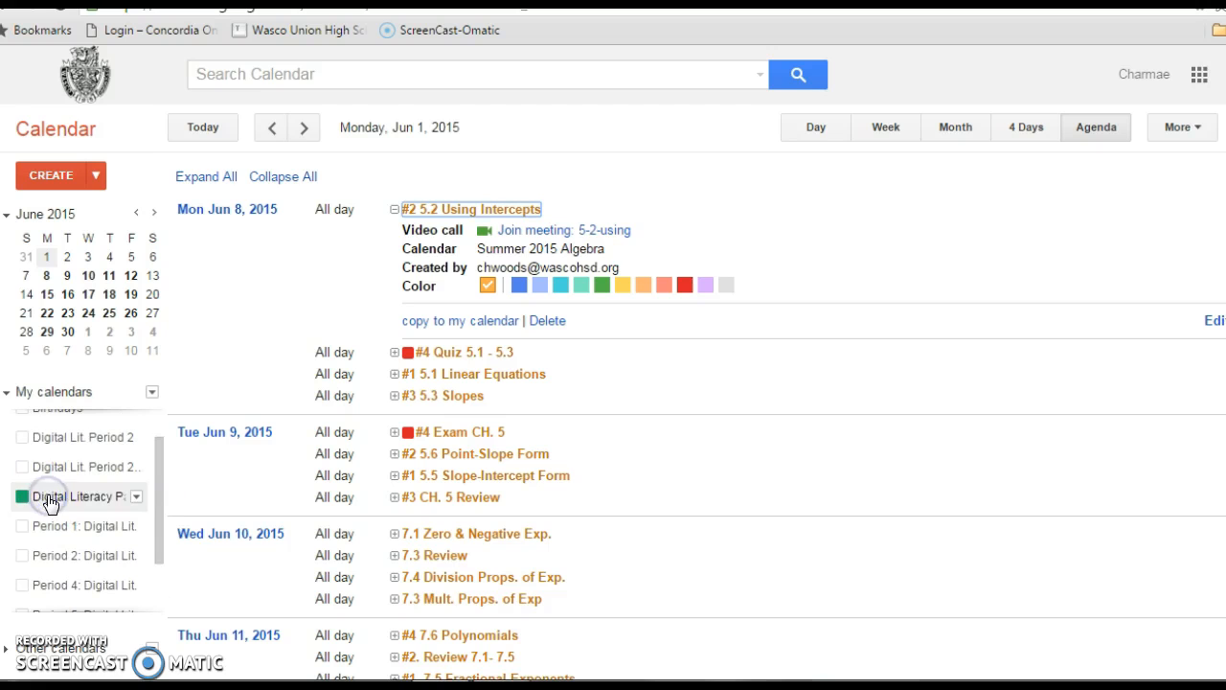
click(956, 131)
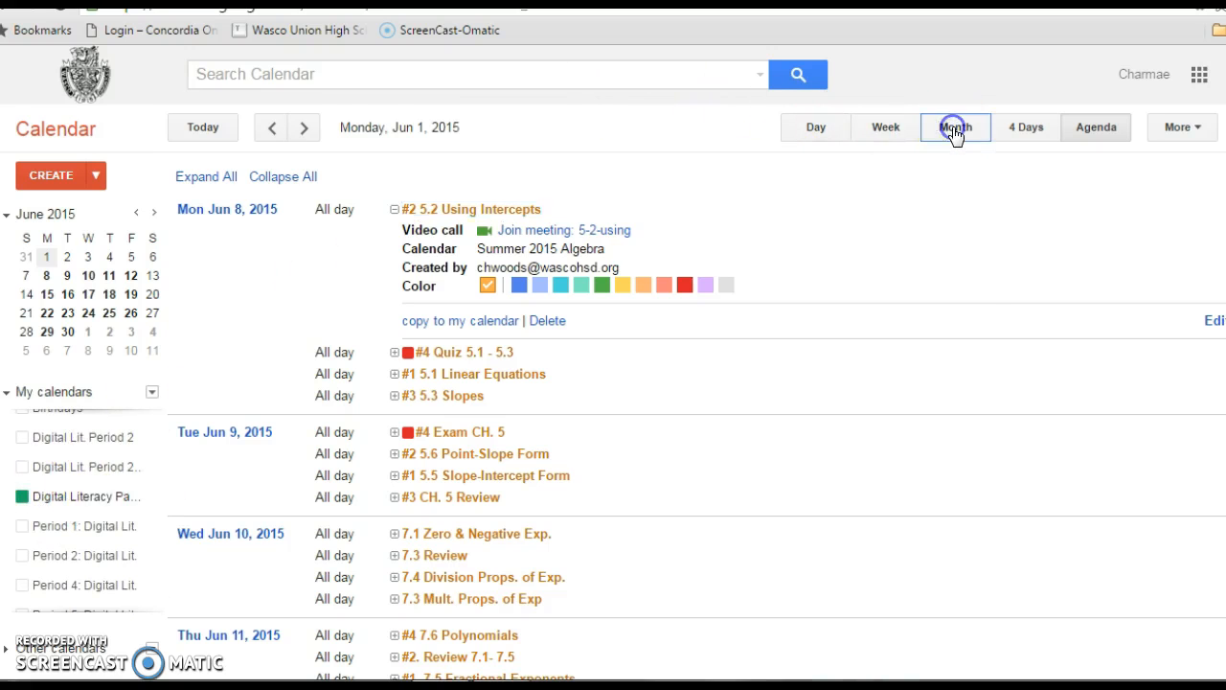
click(306, 130)
click(307, 131)
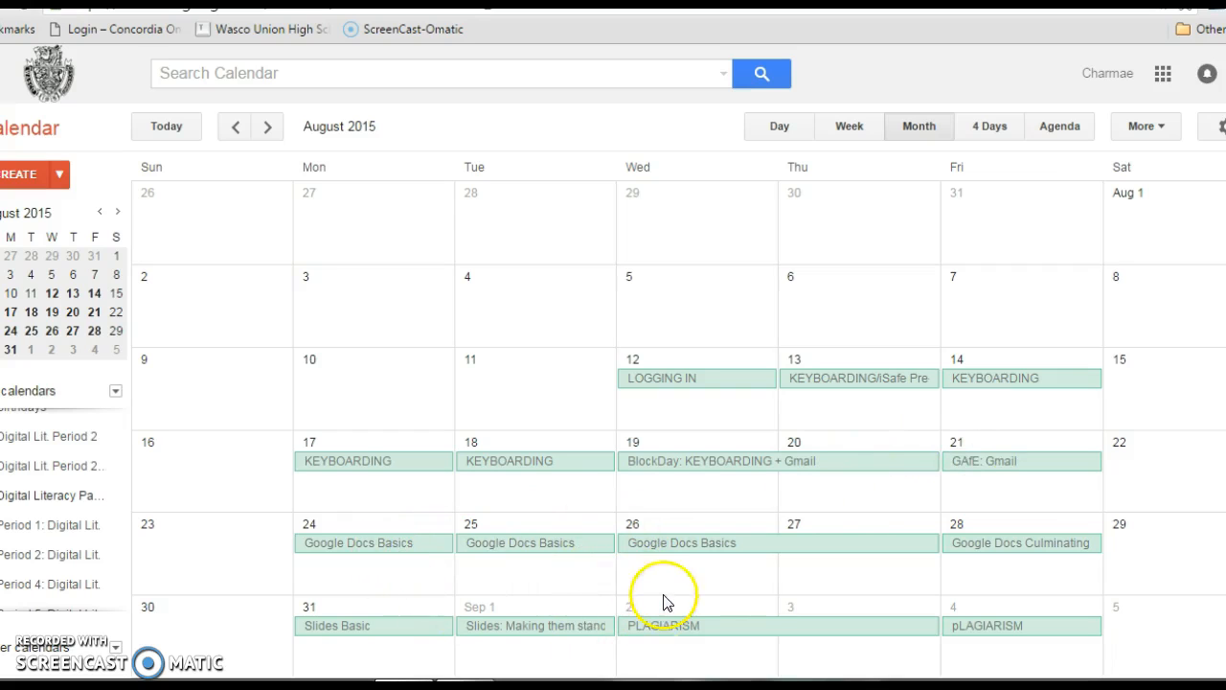
Open the PLAGIARISM event starting September 2, 2015 for editing.
click(668, 626)
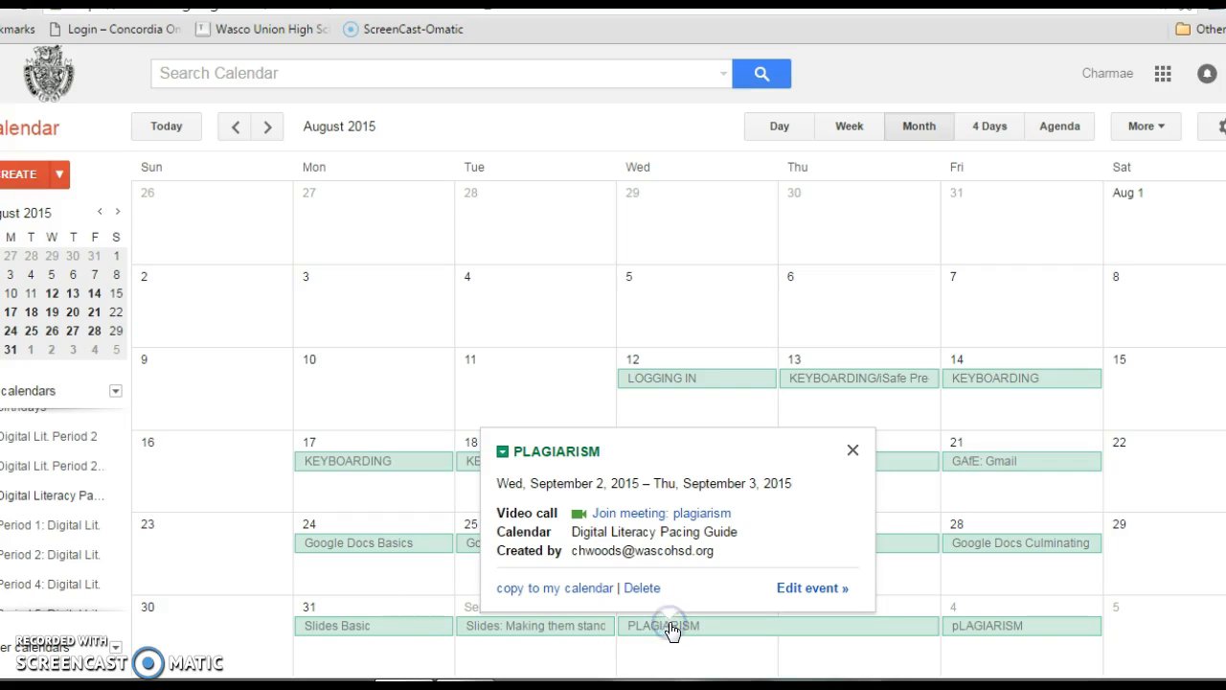
click(805, 587)
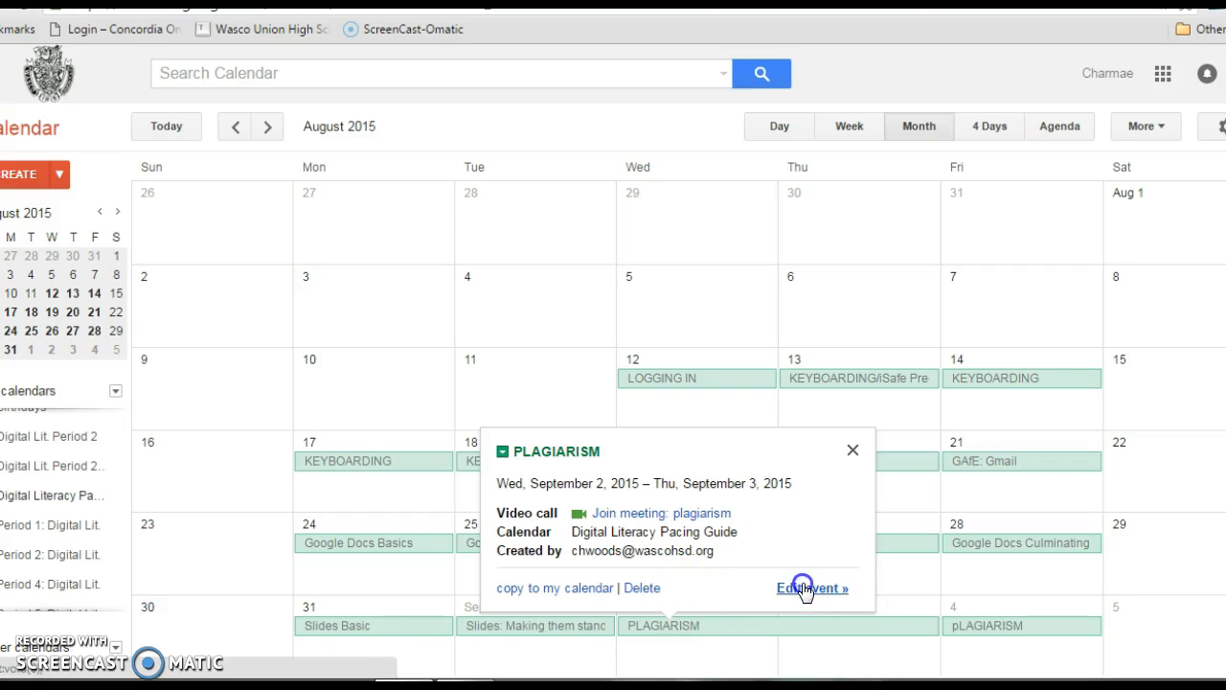